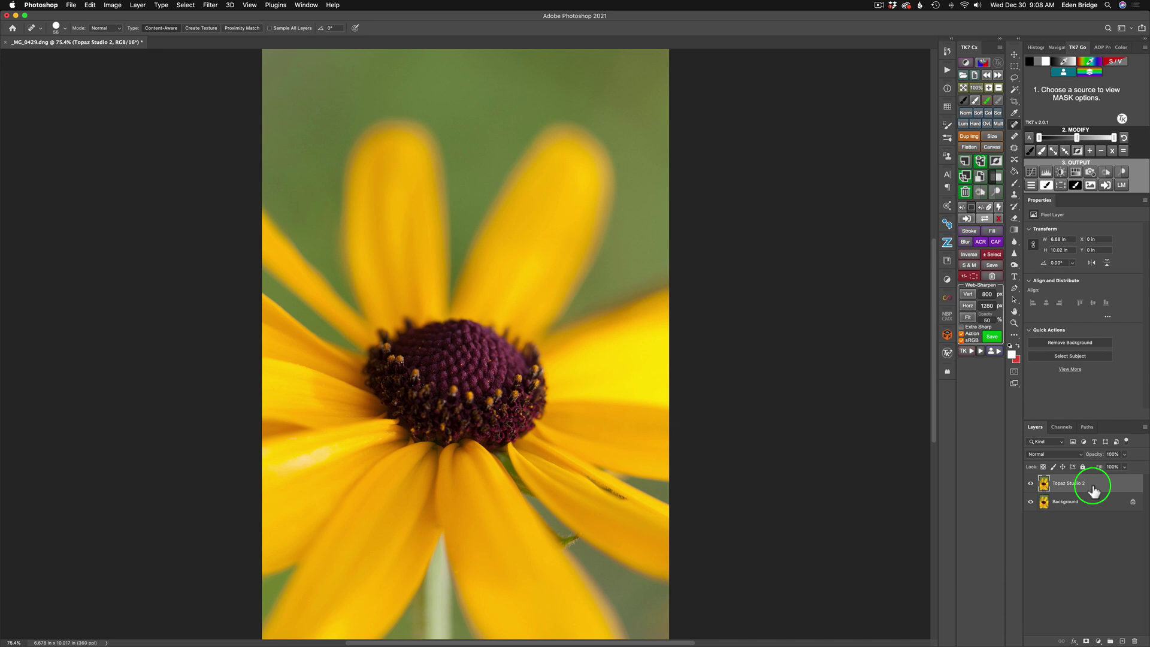
Step: Launch the Topaz Studio 2 plug-in from Photoshop's Filter menu on the top flower layer
left_click(210, 6)
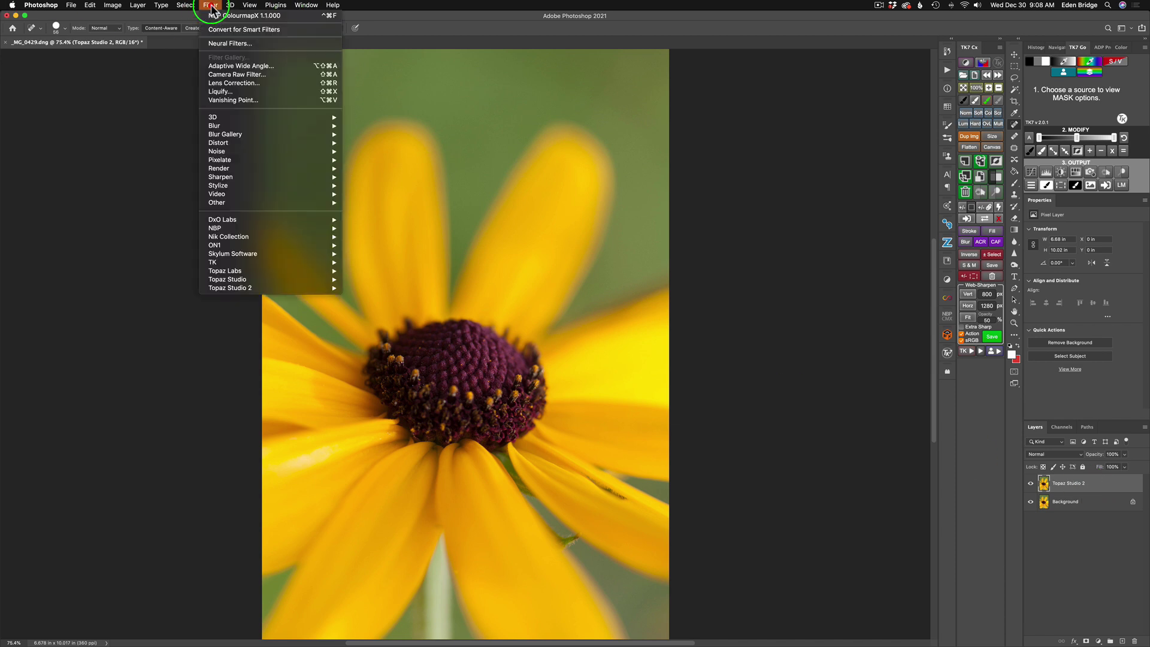
mouse_move(256, 289)
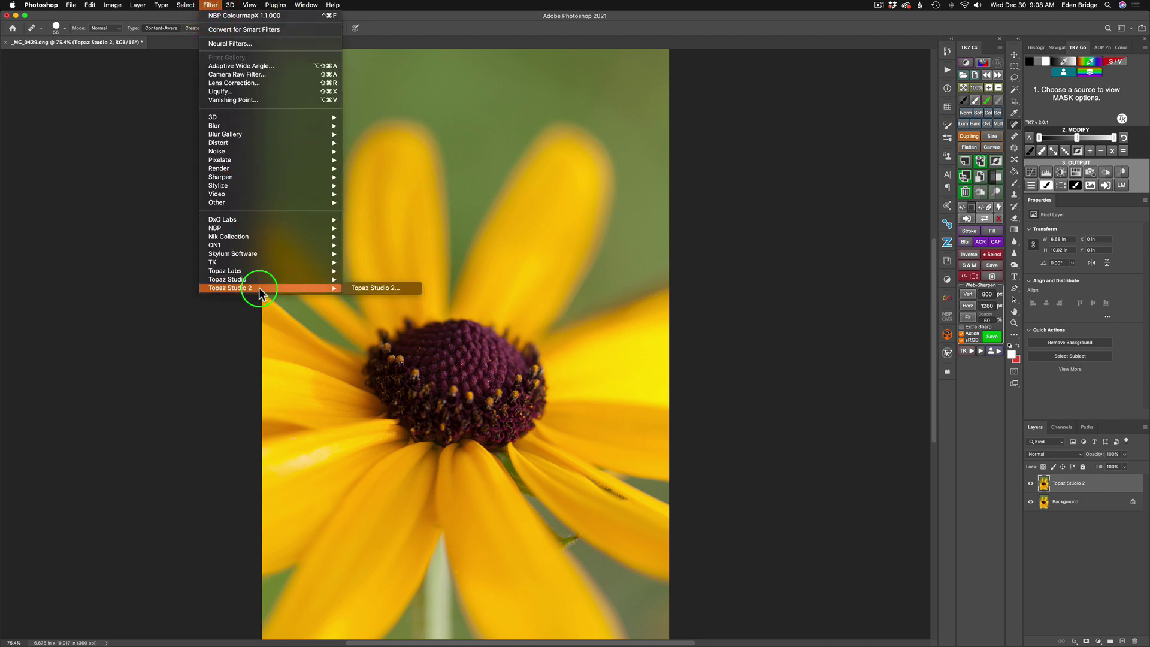
left_click(375, 288)
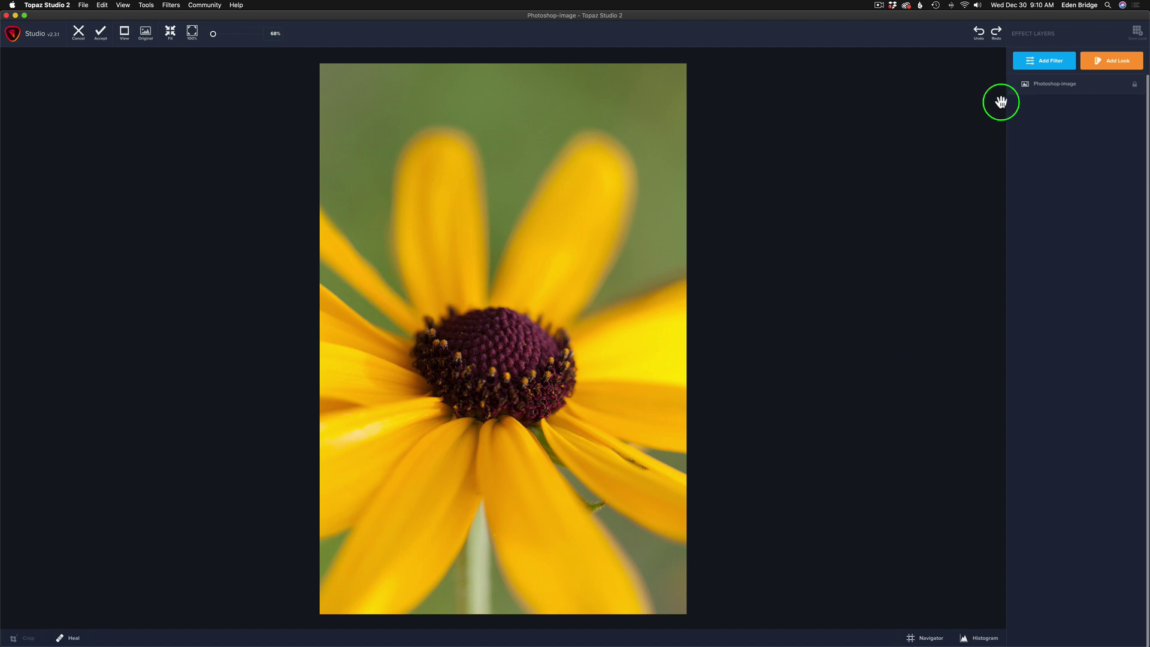
Step: Add a Texture filter from the Stylistic list, then hide that Texture layer
left_click(1047, 60)
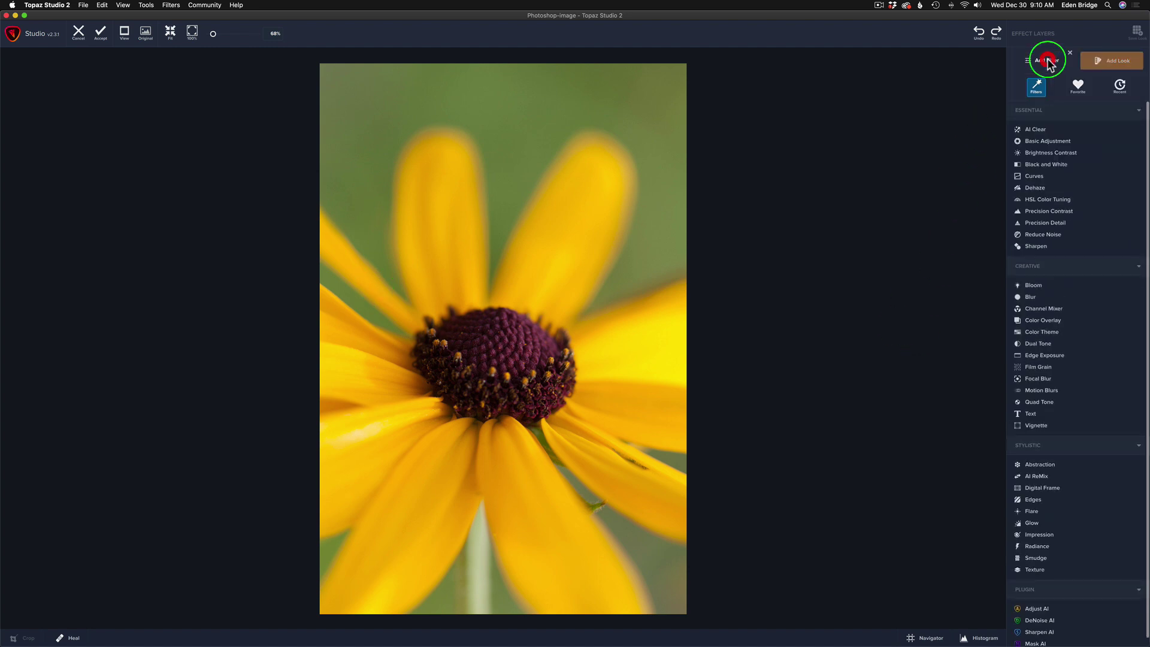
left_click(1035, 570)
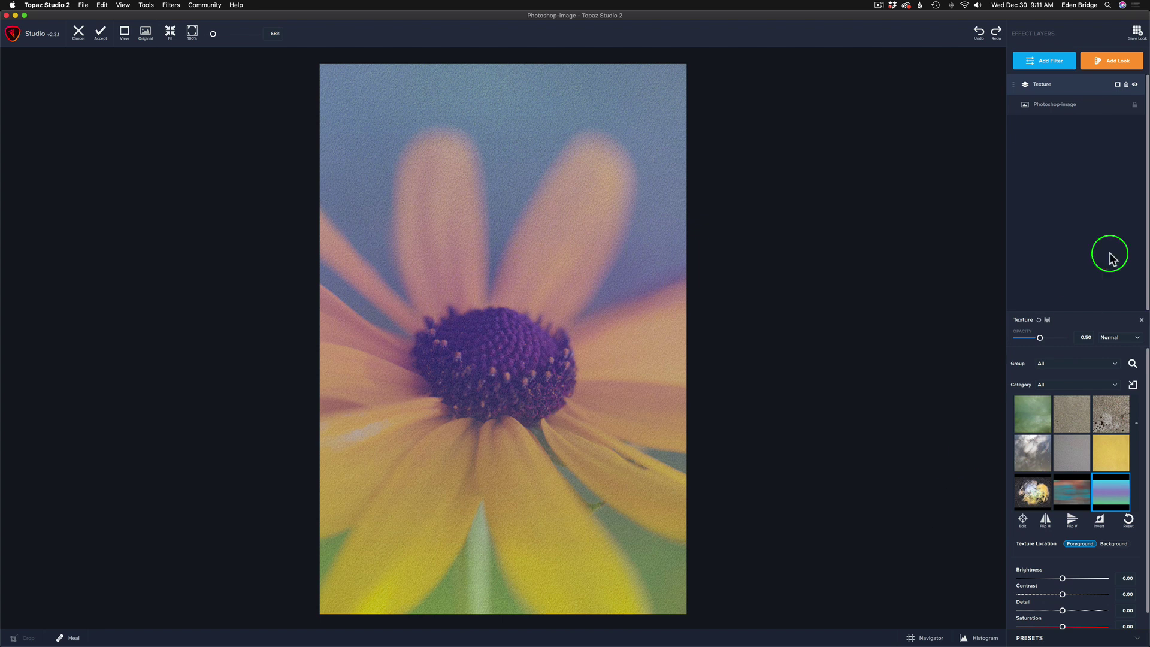
left_click(1135, 85)
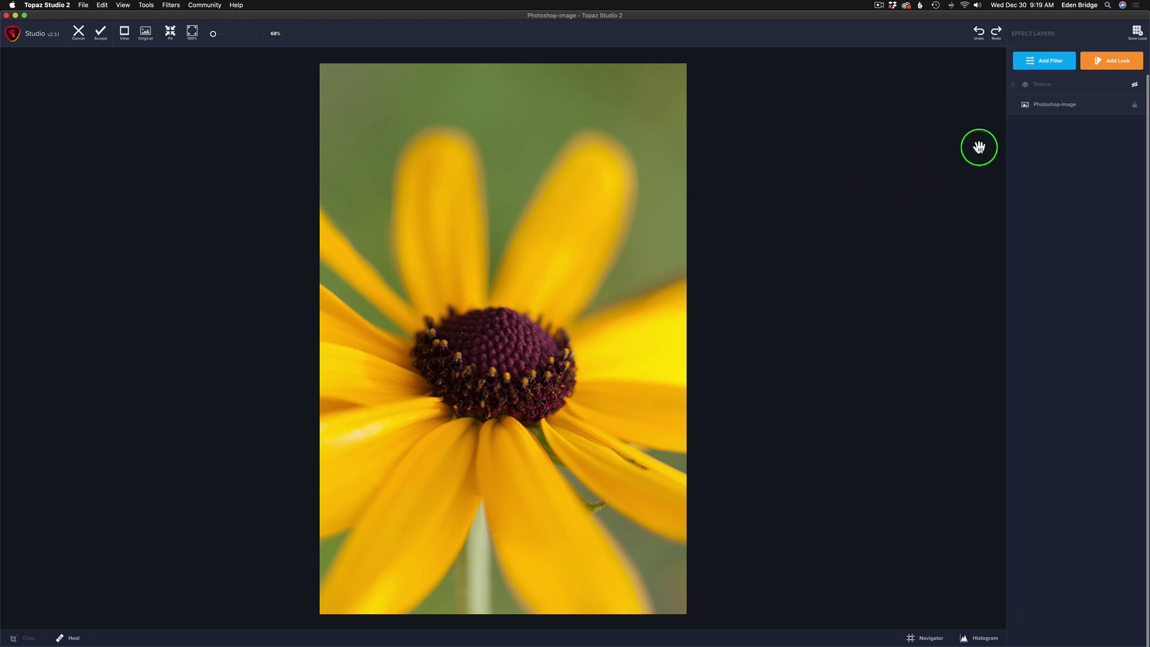
Step: Make the Texture layer visible again and bring up its settings
left_click(1135, 87)
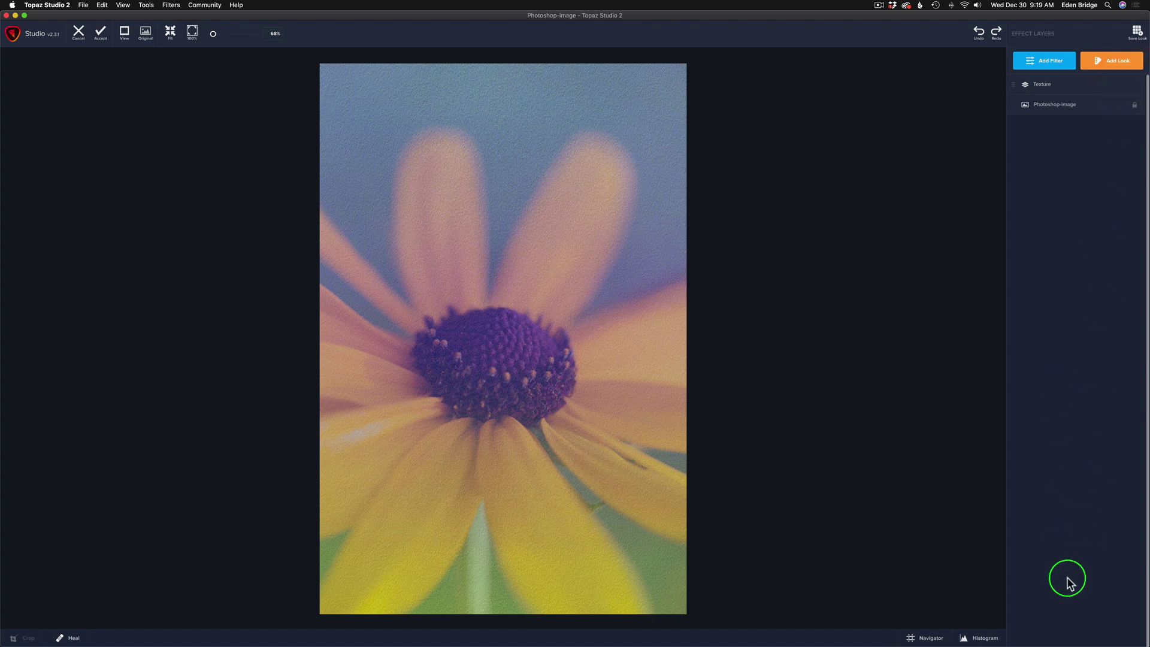
mouse_move(1042, 92)
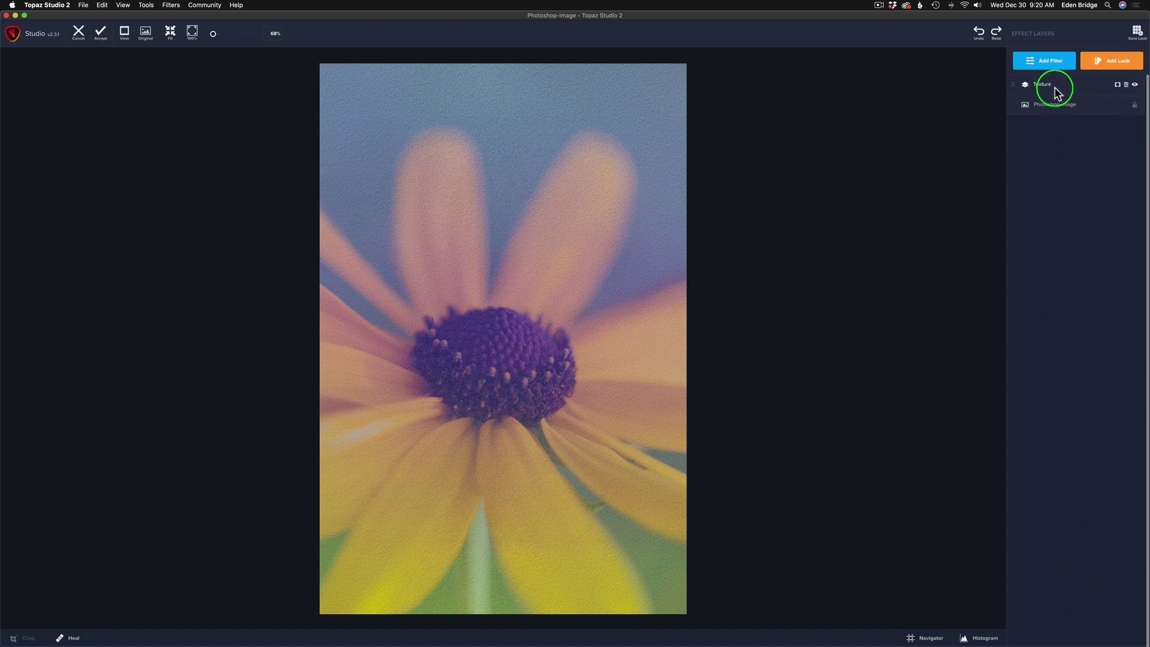
left_click(1050, 88)
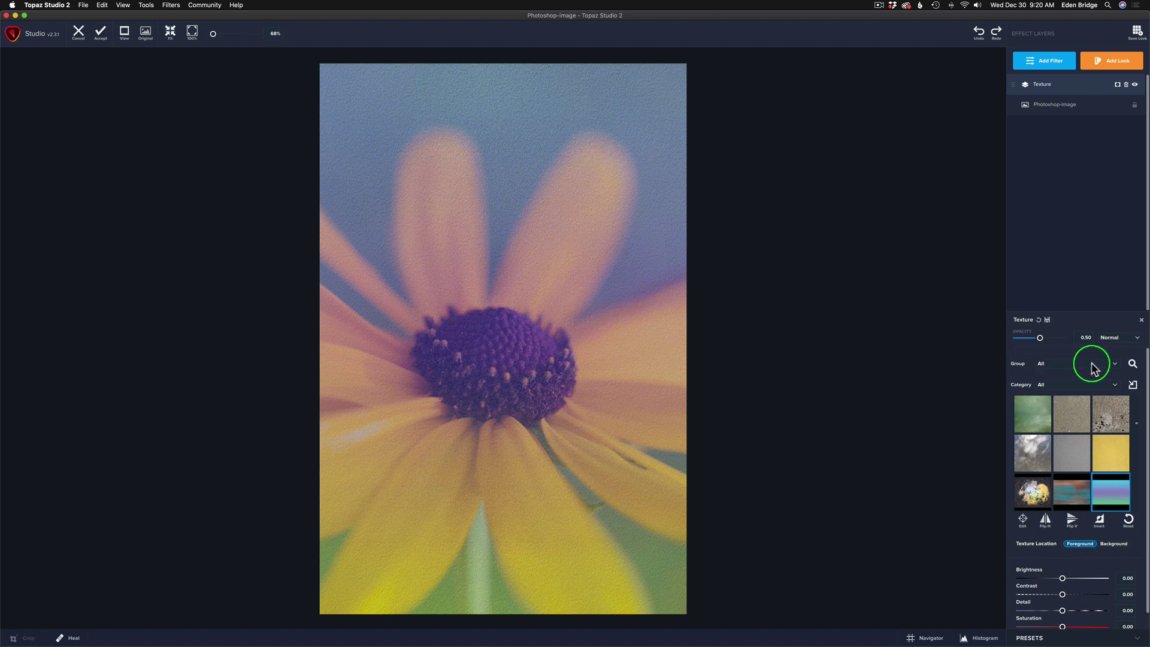
Step: Browse the texture Group and Category dropdowns without choosing anything
left_click(1114, 366)
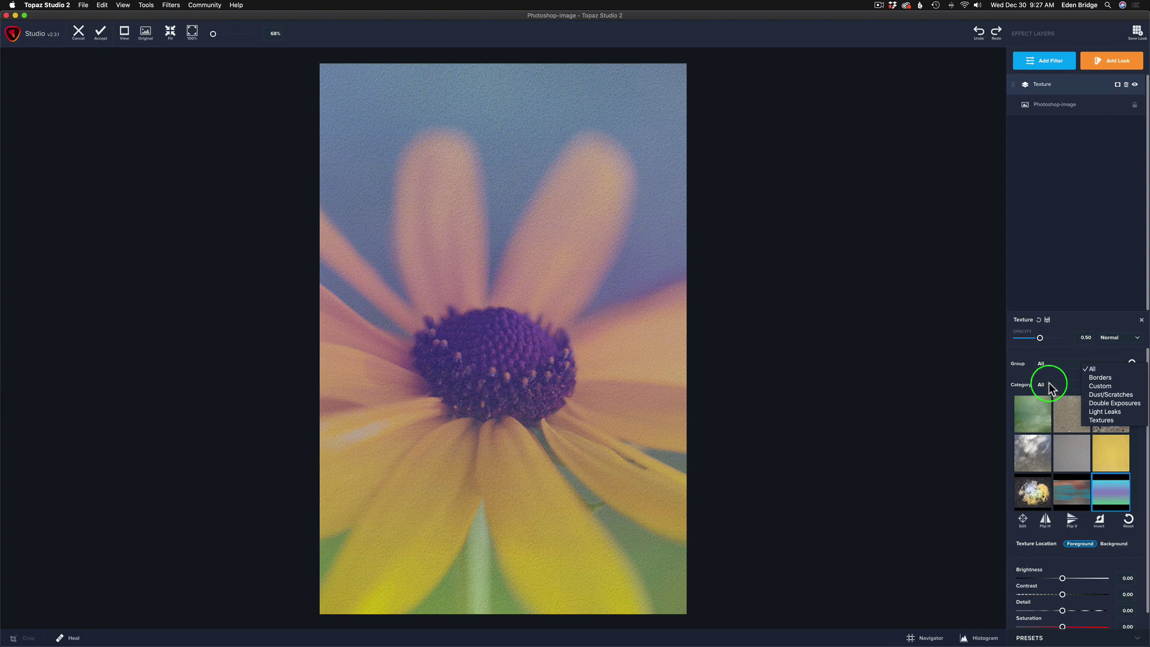
left_click(1051, 386)
left_click(1115, 386)
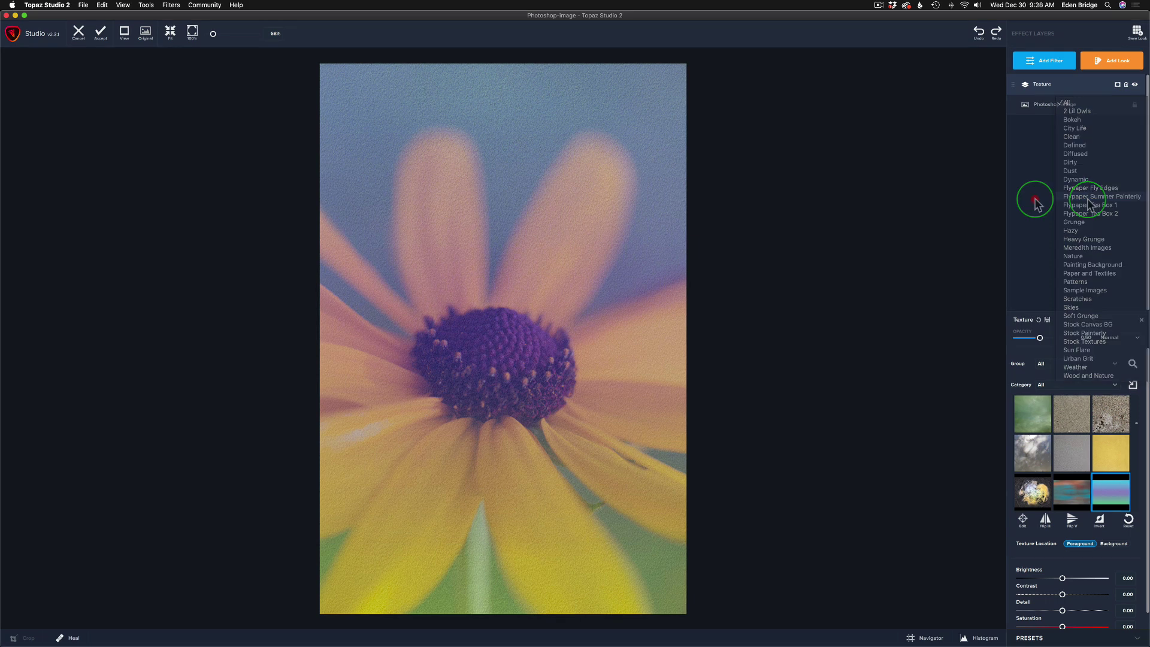
left_click(1037, 204)
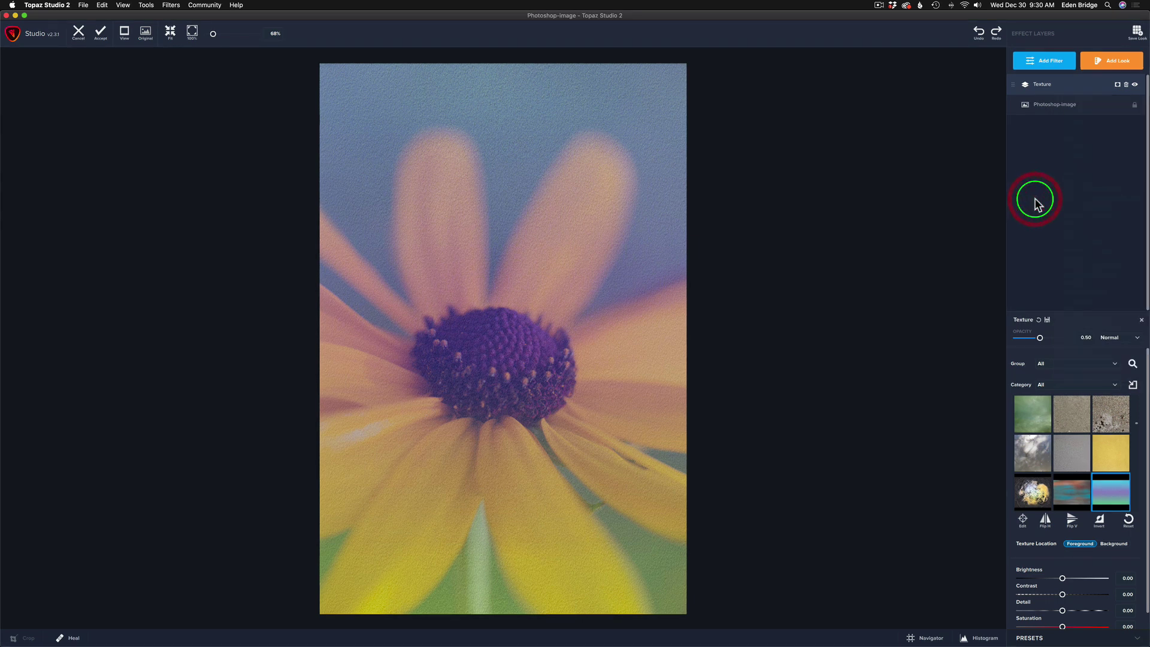
Step: Search textures for 'Dawn Grunge' and apply the first result to the flower
left_click(1133, 364)
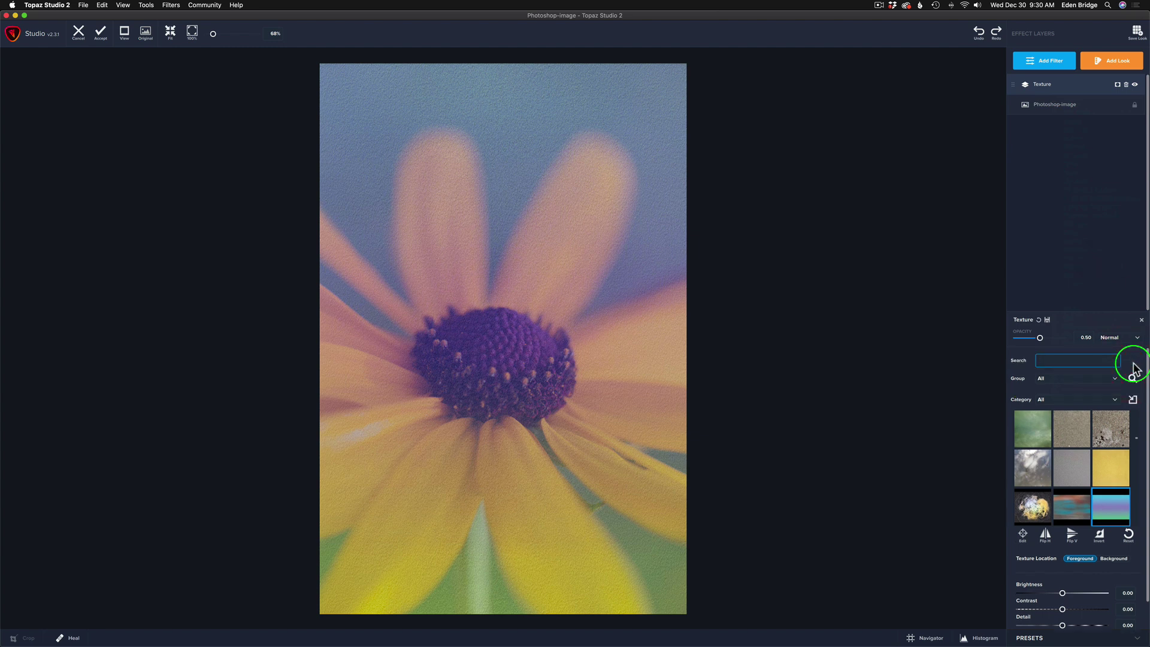
type("Dawn")
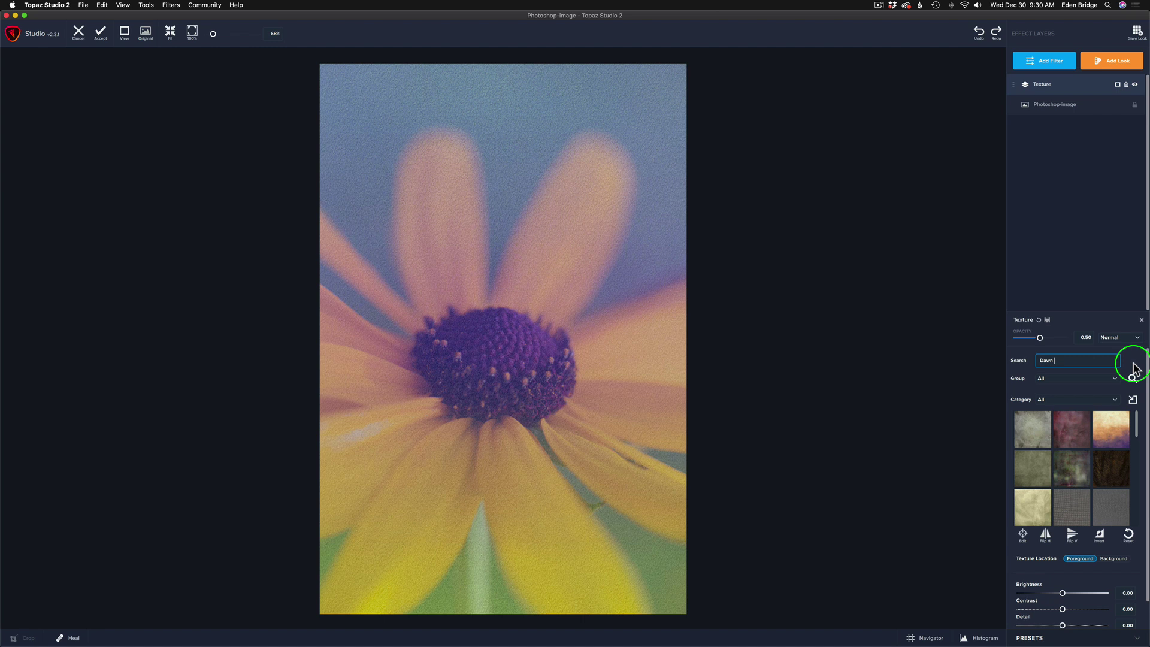
type(" Grunge")
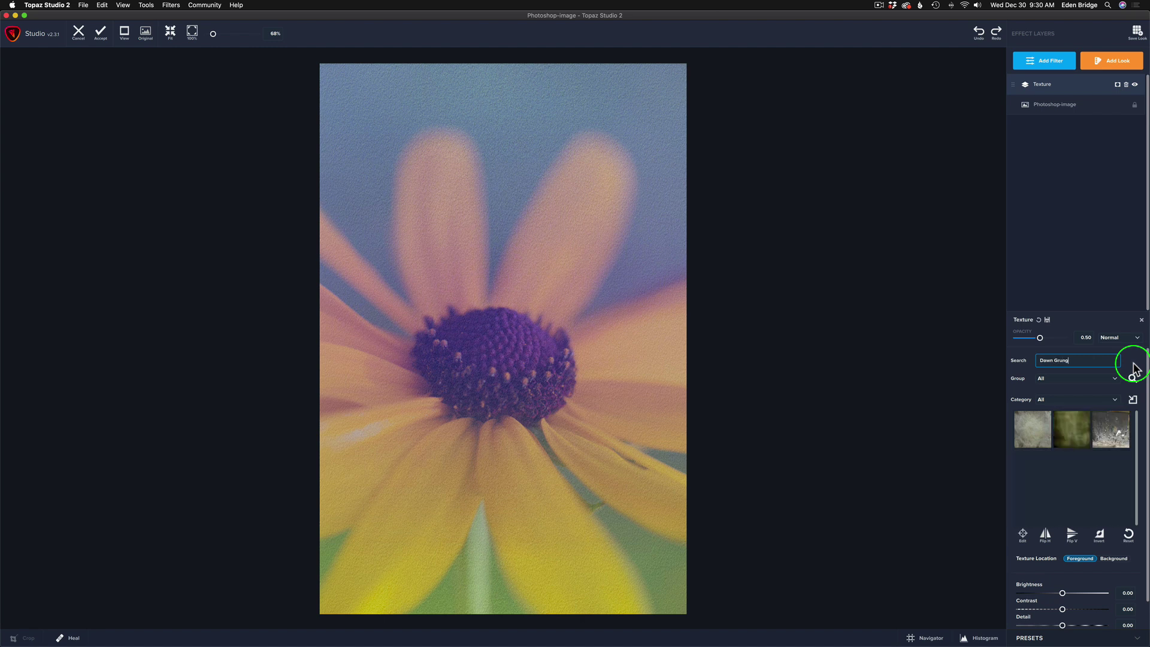
left_click(1034, 426)
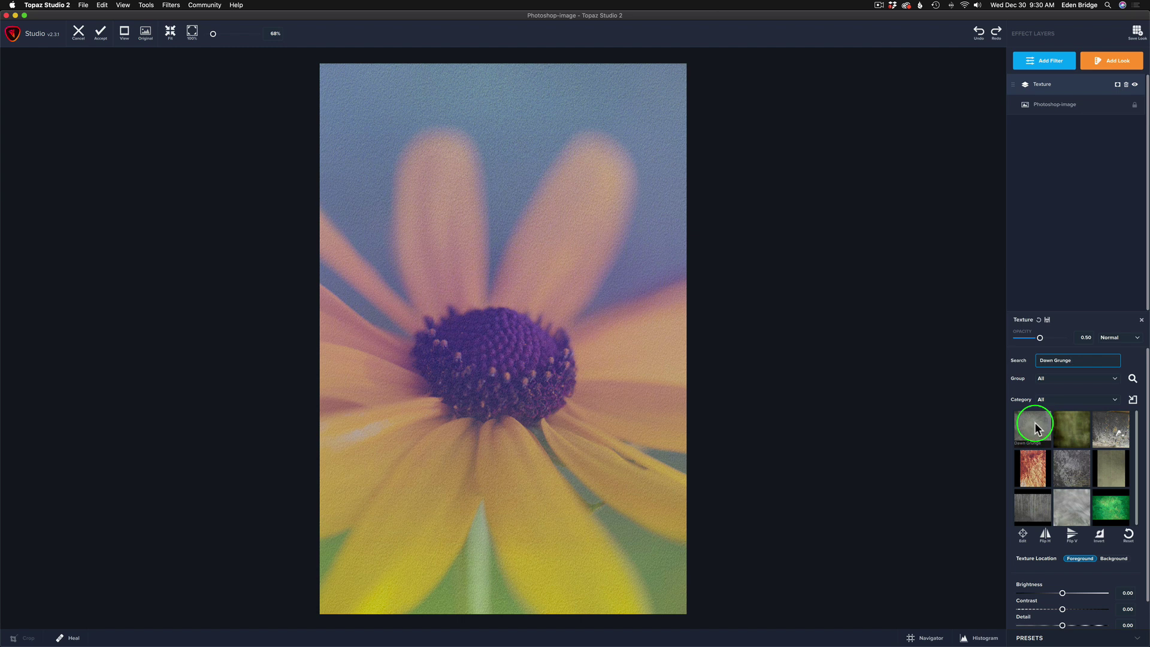
left_click(1036, 427)
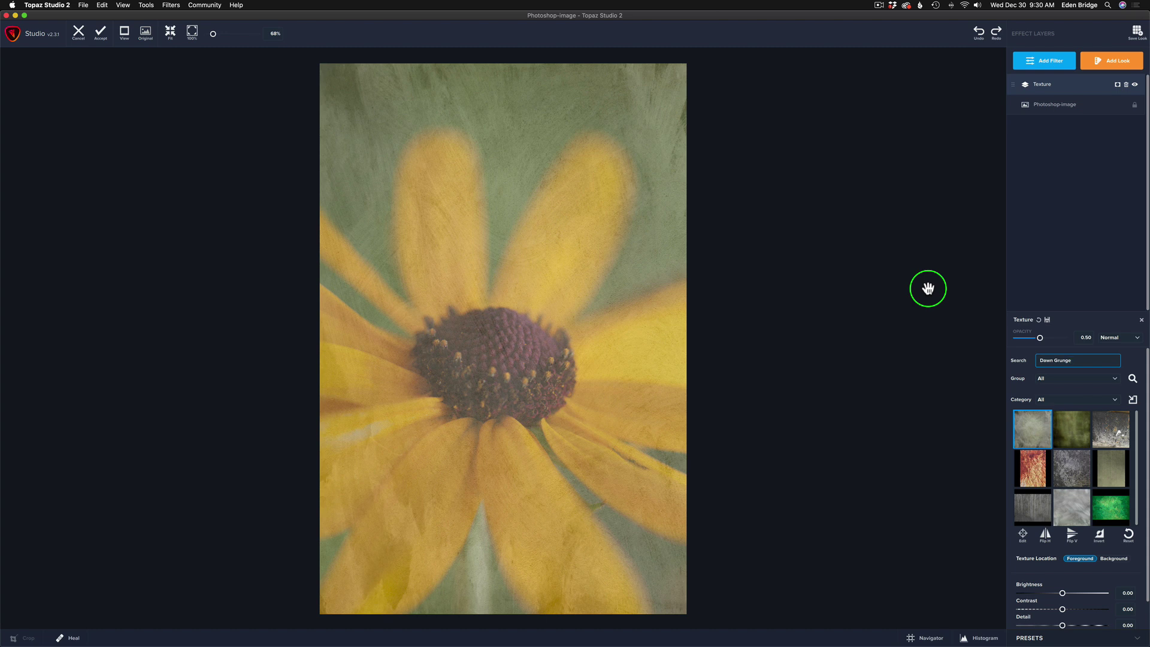
Step: Set the Dawn Grunge texture opacity to 1.00 and bring up its blend mode choices
left_click_drag(1040, 338, 1030, 339)
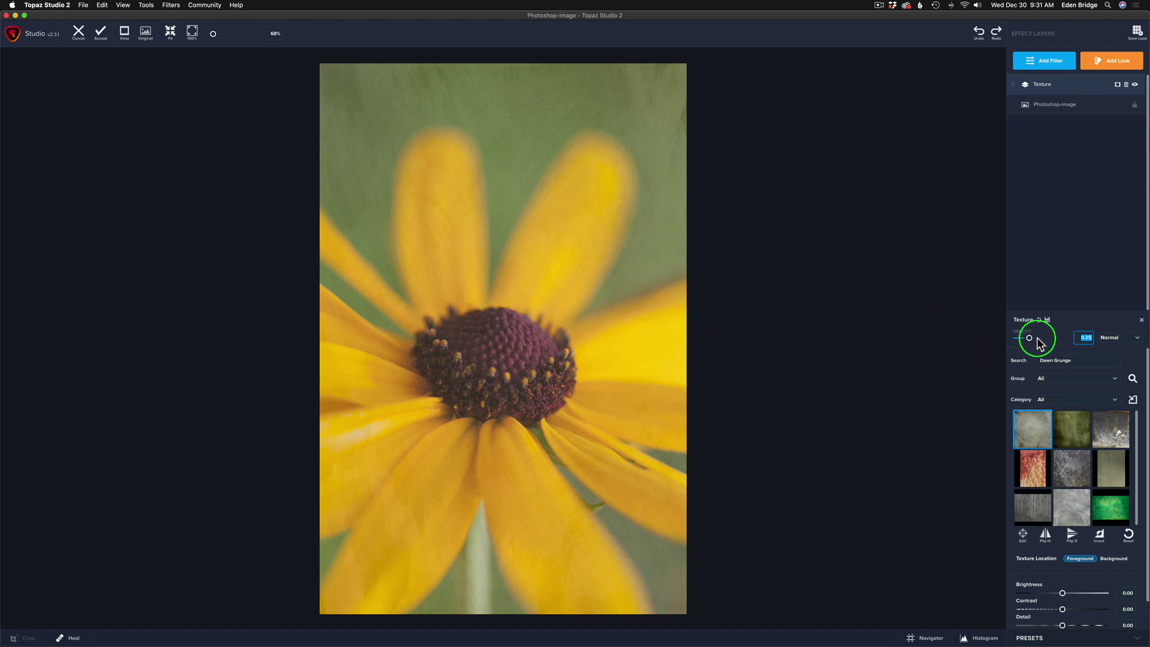
left_click_drag(1038, 343, 1083, 343)
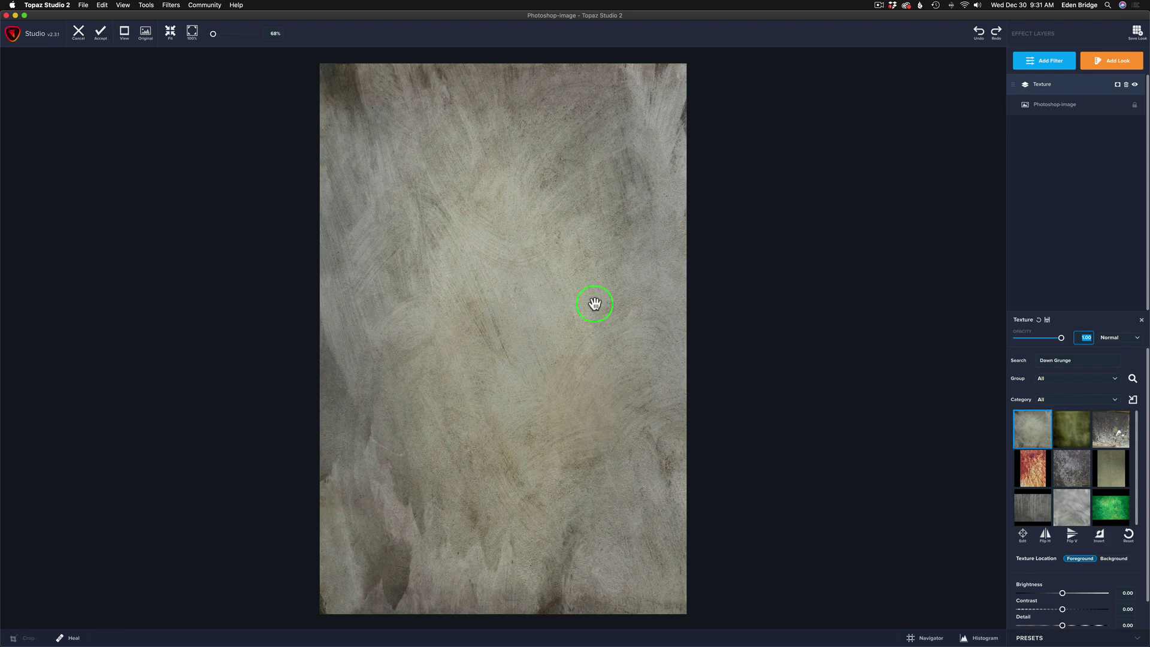
left_click(1139, 343)
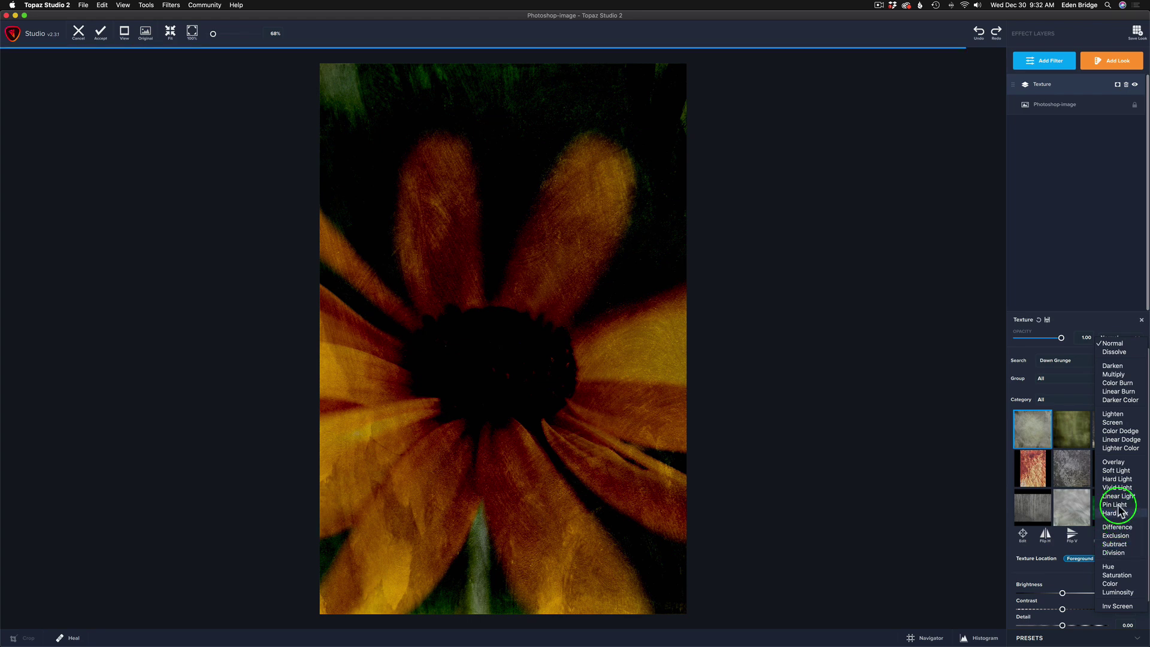
Step: Blend the Dawn Grunge texture in Overlay mode at 0.67 opacity
left_click(1115, 466)
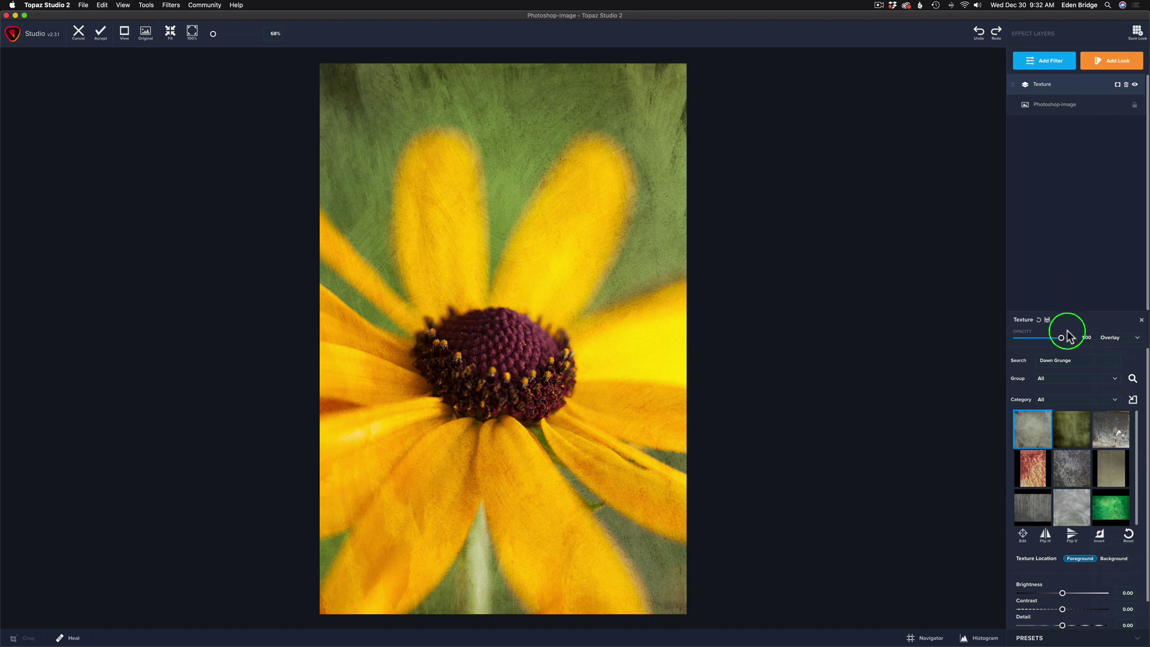
mouse_move(1067, 331)
left_mouse_down()
mouse_move(999, 326)
mouse_move(1122, 346)
mouse_move(1048, 340)
left_mouse_up()
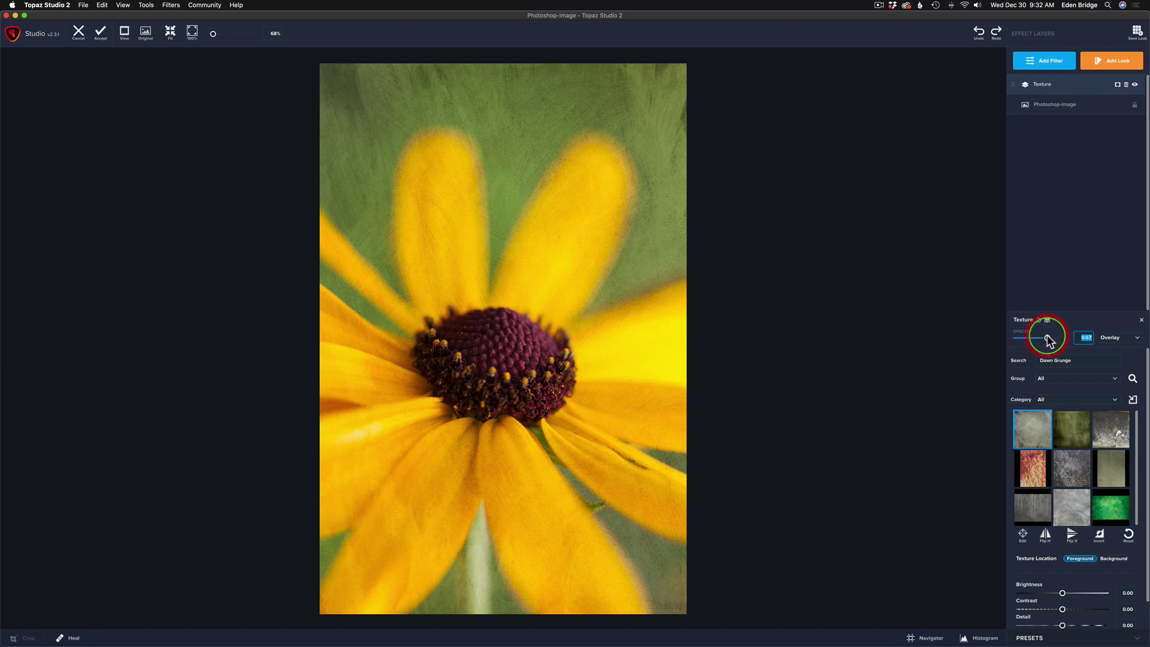
left_click_drag(1048, 341, 1049, 341)
Step: Mask the texture off the lower-left and lower-centre petals: transparency 0.59, Edge Aware off, softness 0.61
left_click(1118, 86)
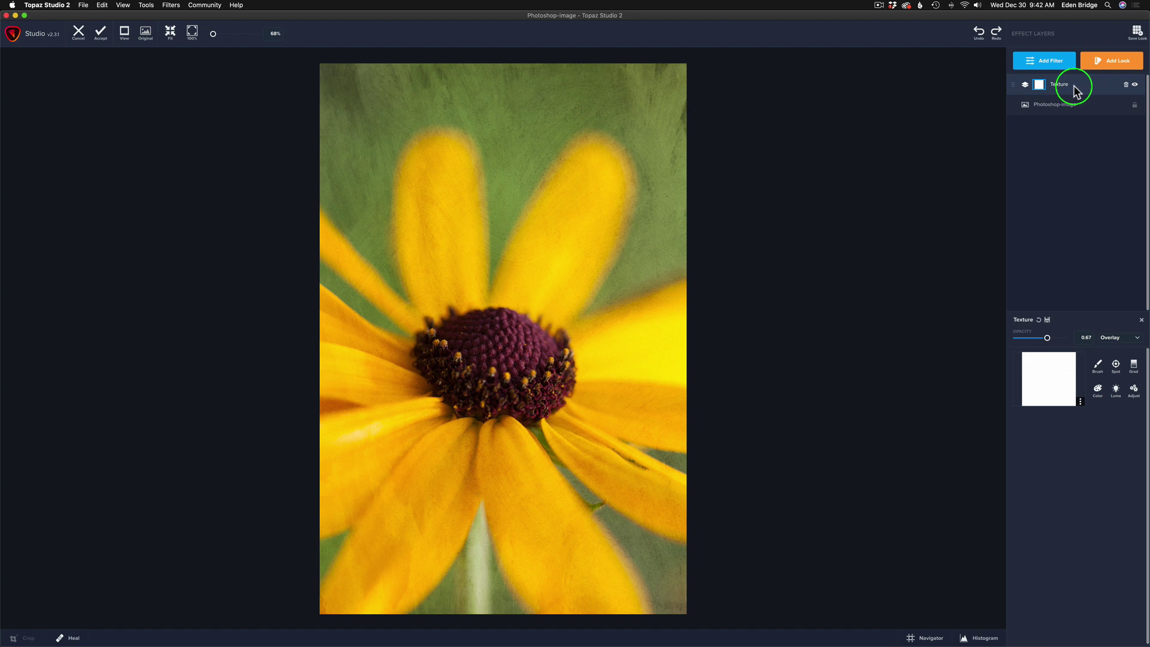
left_click(1098, 367)
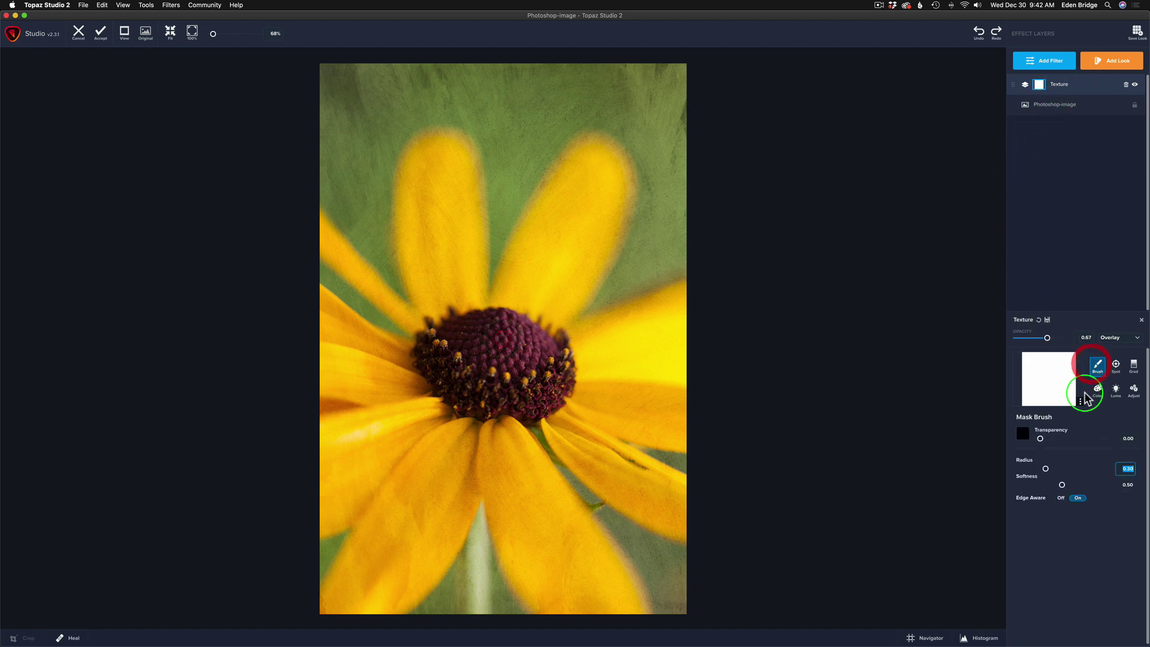
left_click_drag(1041, 437, 1080, 439)
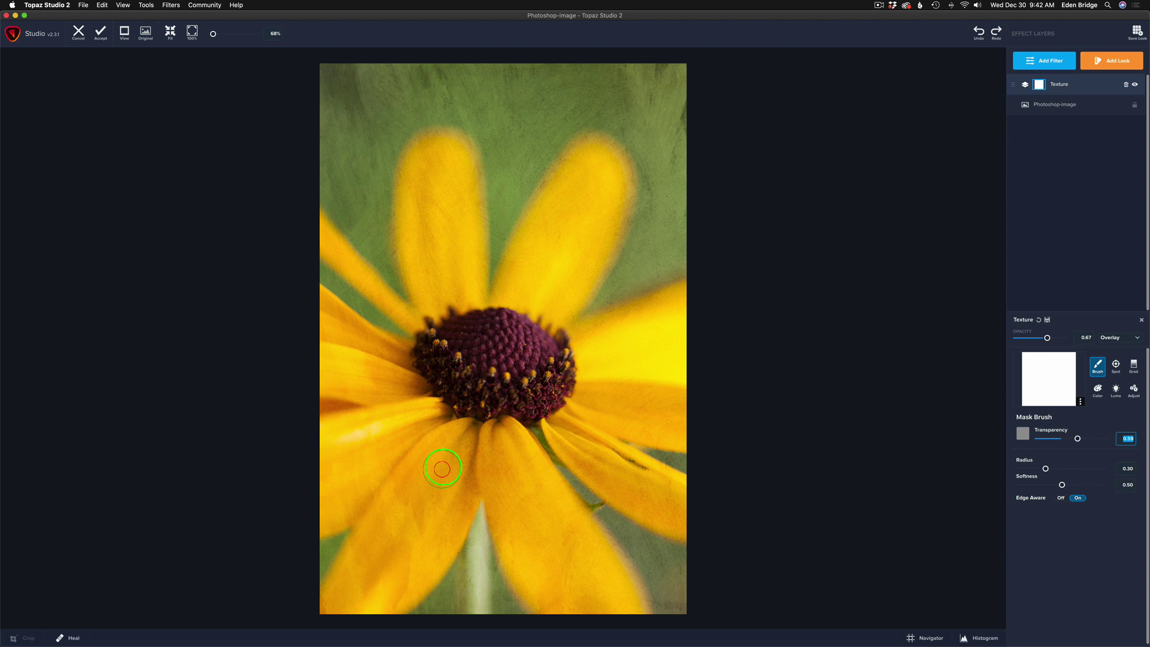
left_click(1061, 499)
left_click_drag(1063, 484, 1070, 483)
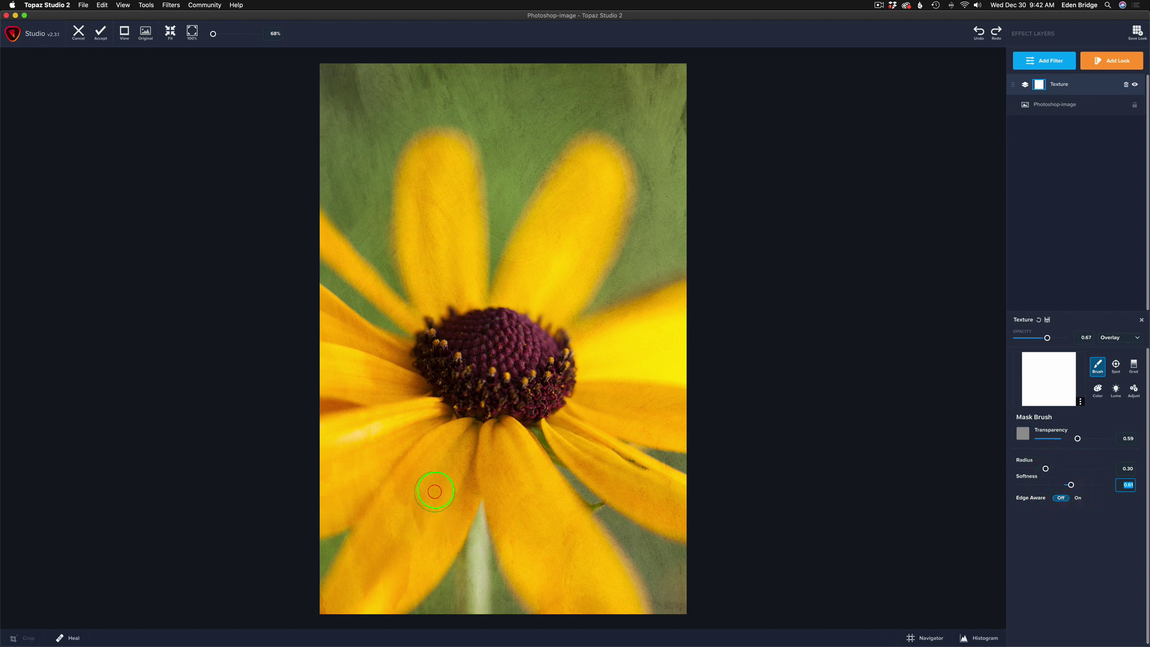
mouse_move(435, 476)
left_mouse_down()
mouse_move(377, 557)
mouse_move(429, 463)
mouse_move(366, 567)
mouse_move(380, 540)
mouse_move(408, 535)
mouse_move(384, 592)
mouse_move(461, 458)
mouse_move(390, 580)
left_mouse_up()
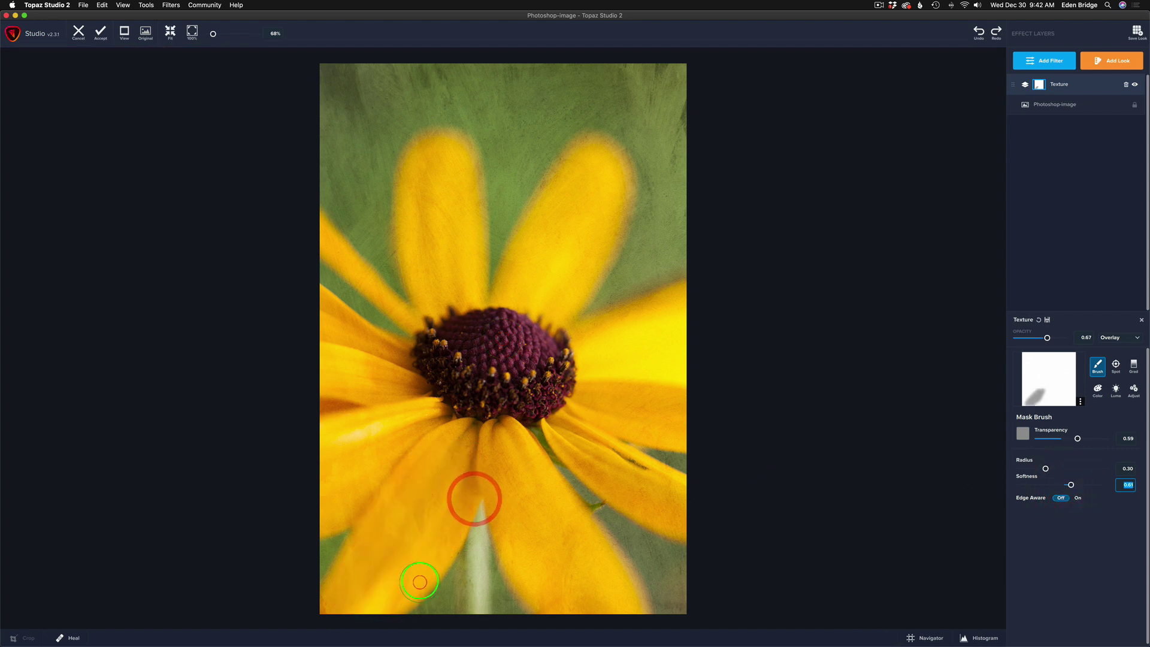
mouse_move(503, 470)
left_mouse_down()
mouse_move(524, 528)
mouse_move(588, 590)
mouse_move(539, 497)
mouse_move(615, 598)
mouse_move(534, 537)
mouse_move(563, 593)
mouse_move(544, 579)
mouse_move(510, 473)
mouse_move(527, 515)
mouse_move(524, 466)
mouse_move(555, 539)
mouse_move(539, 559)
mouse_move(508, 517)
mouse_move(569, 592)
mouse_move(528, 500)
mouse_move(583, 572)
mouse_move(515, 476)
mouse_move(539, 525)
left_mouse_up()
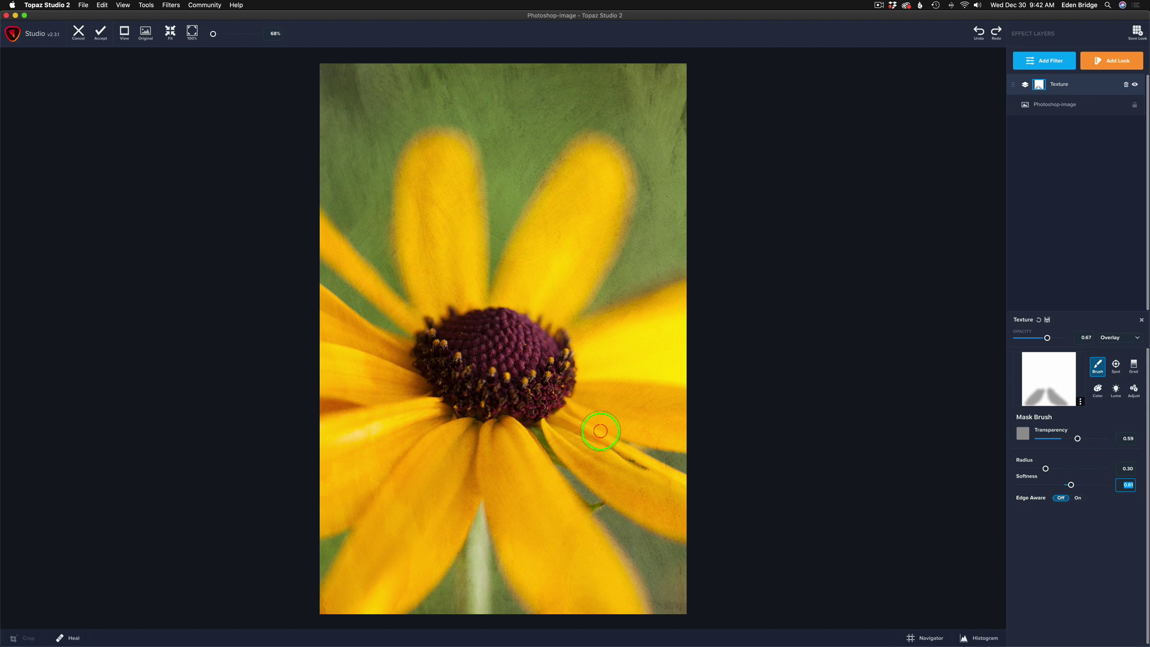
Step: Add a second Texture filter from the Stylistic list on top of the stack
left_click(1057, 61)
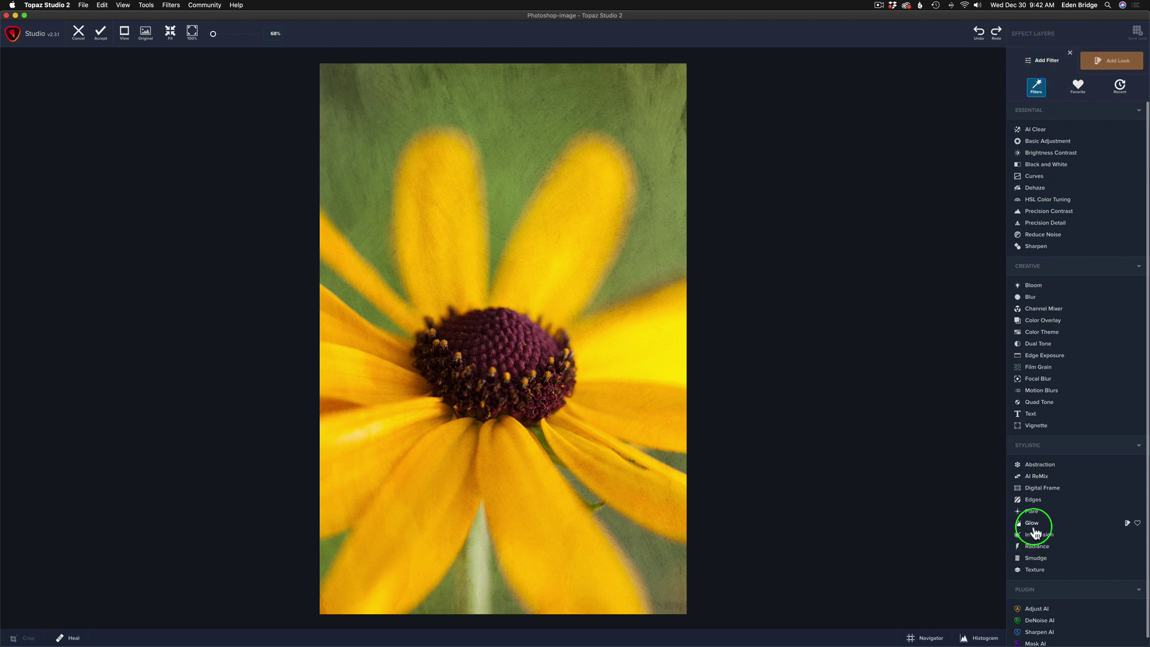
left_click(1036, 570)
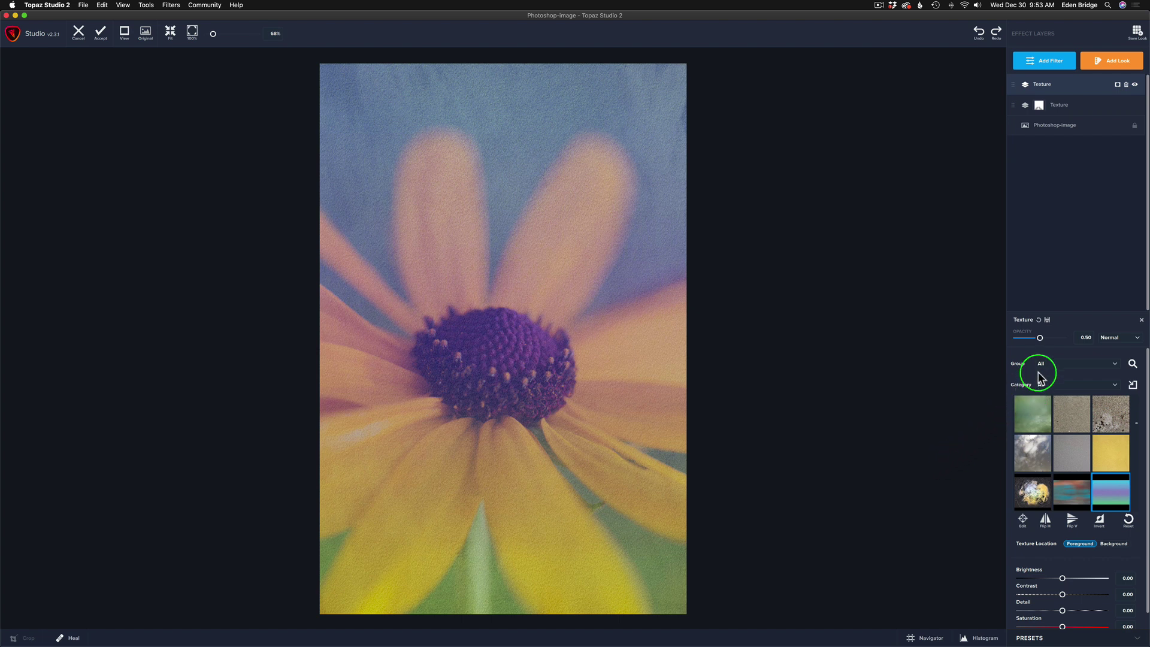
Step: Apply the golden paper texture from the Paper and Textiles category to the second layer
left_click(1115, 386)
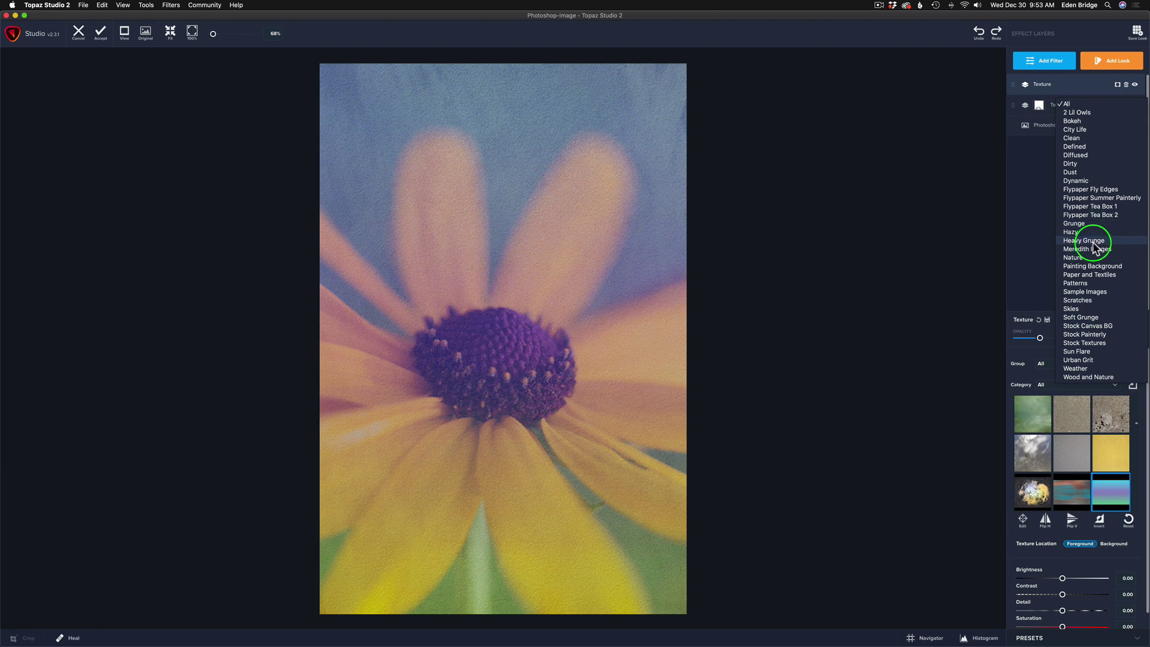
left_click(1090, 275)
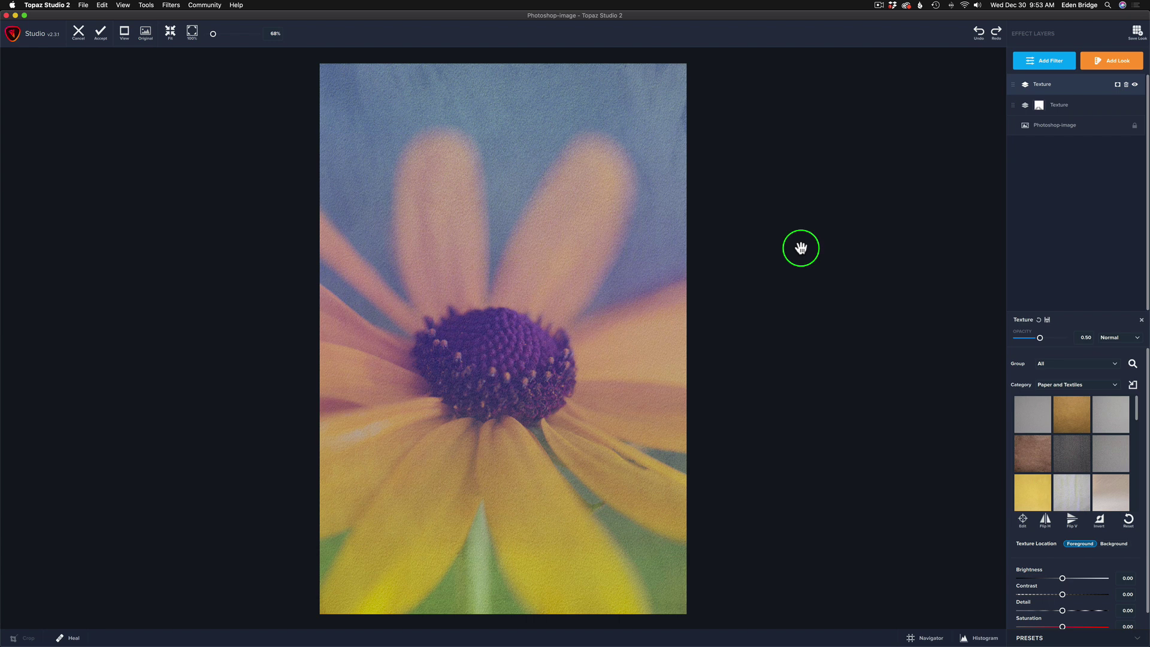
left_click(1070, 414)
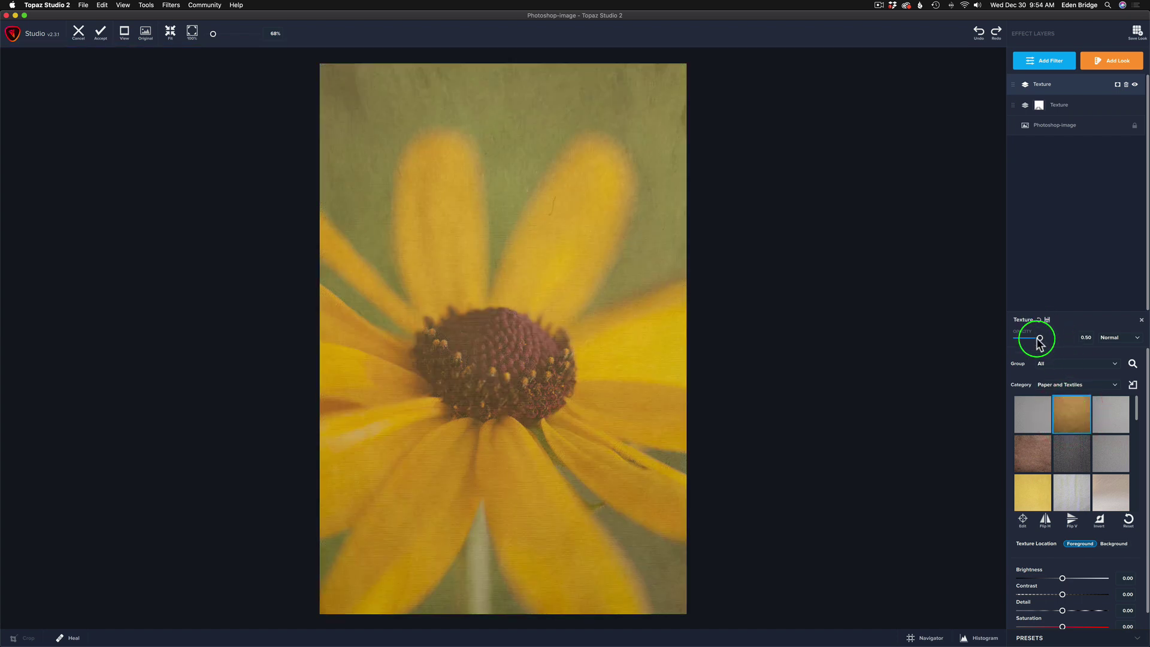
Step: Blend the golden paper texture in Vivid Light at 0.64 opacity
left_click(1138, 343)
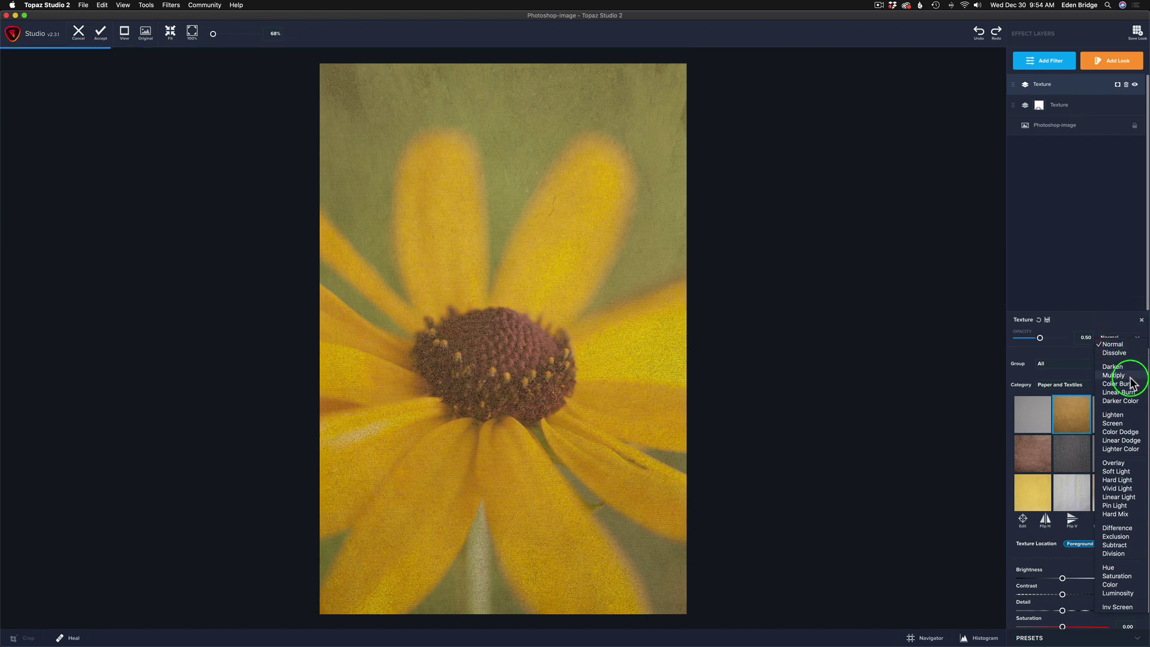
left_click(1120, 489)
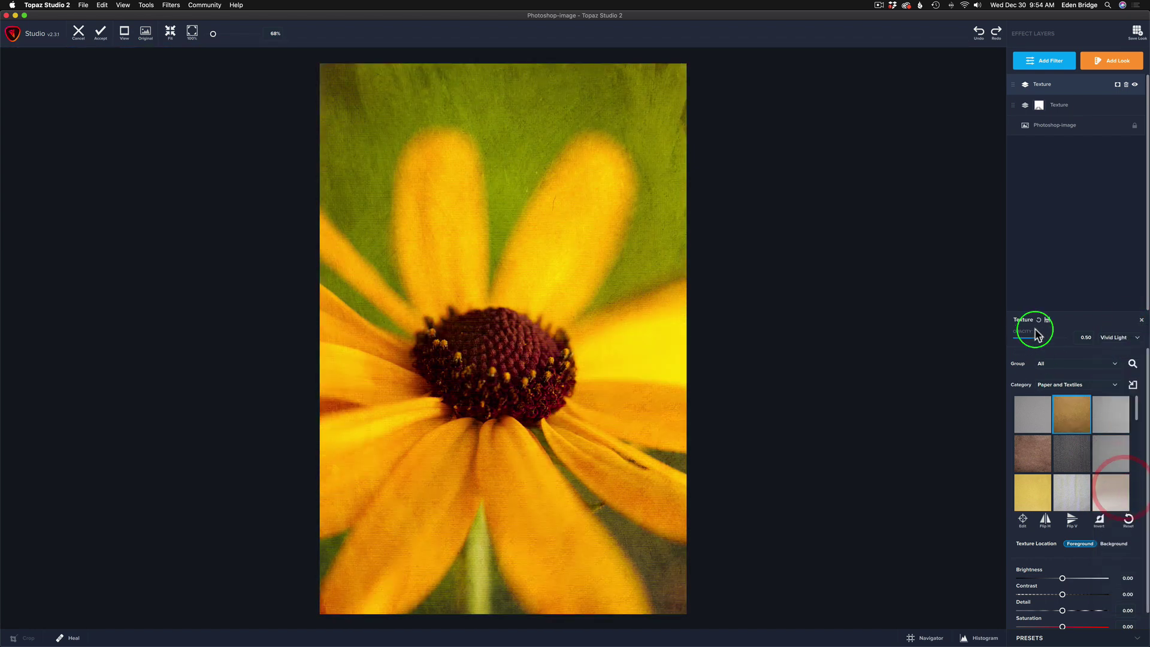
left_click_drag(1040, 338, 1101, 344)
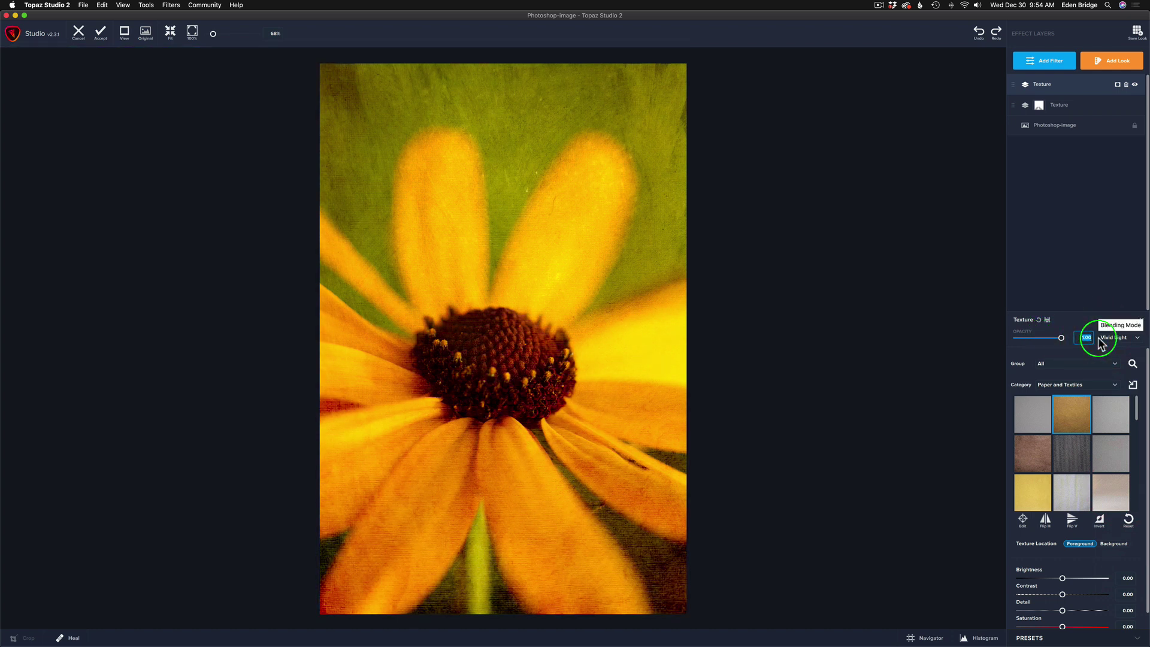
mouse_move(1061, 337)
left_mouse_down()
mouse_move(1036, 337)
mouse_move(1047, 341)
left_mouse_up()
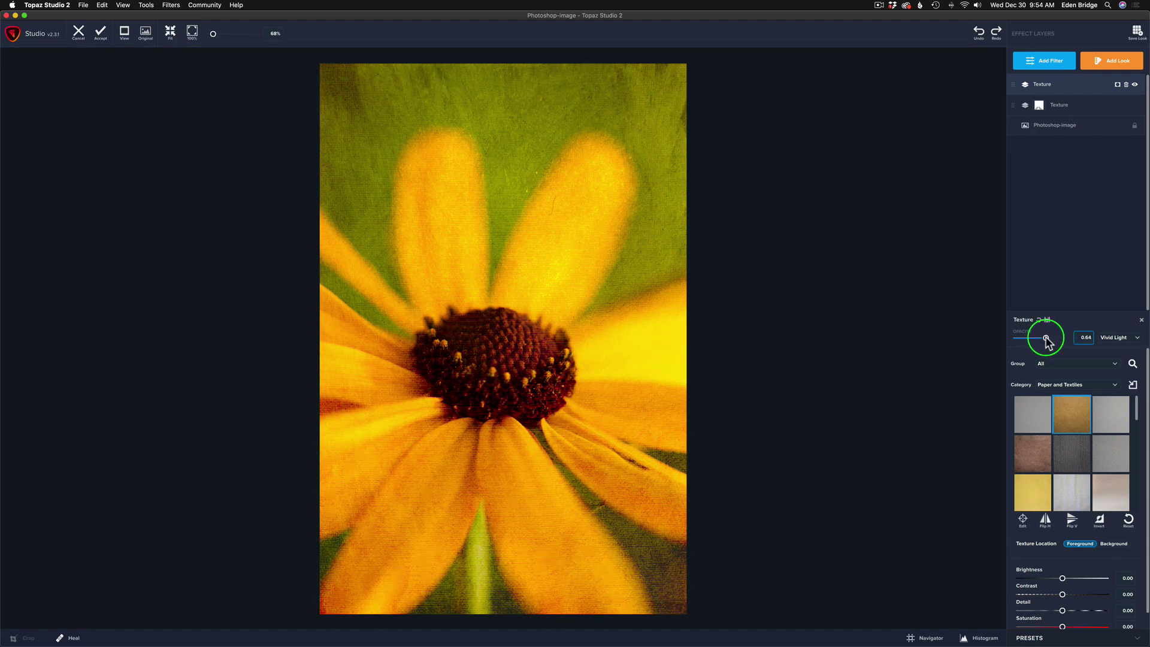
left_click(1046, 339)
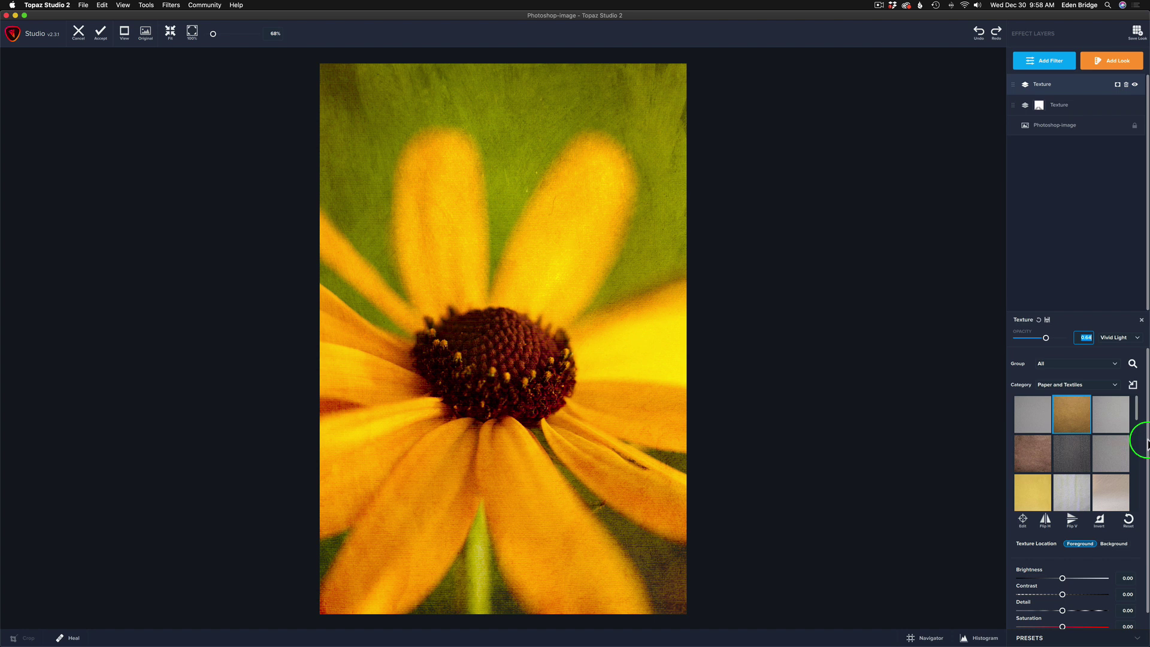
left_click_drag(1146, 439, 1146, 487)
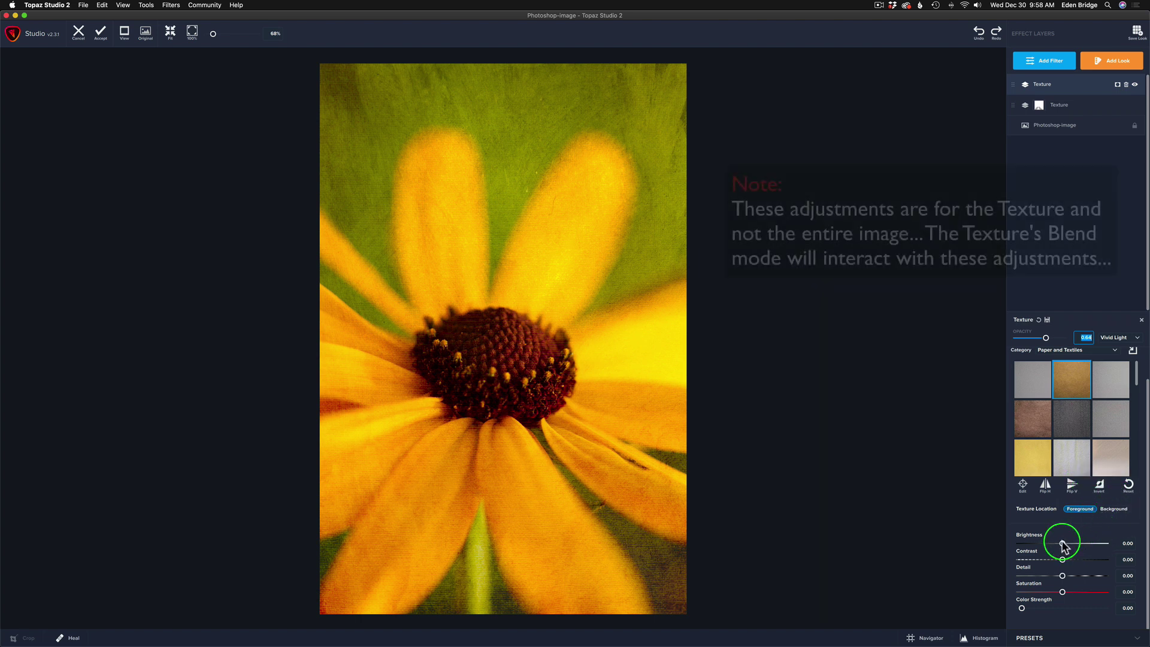
Step: Set the texture's saturation to 0.04 and its detail to 0.13
left_click(1064, 592)
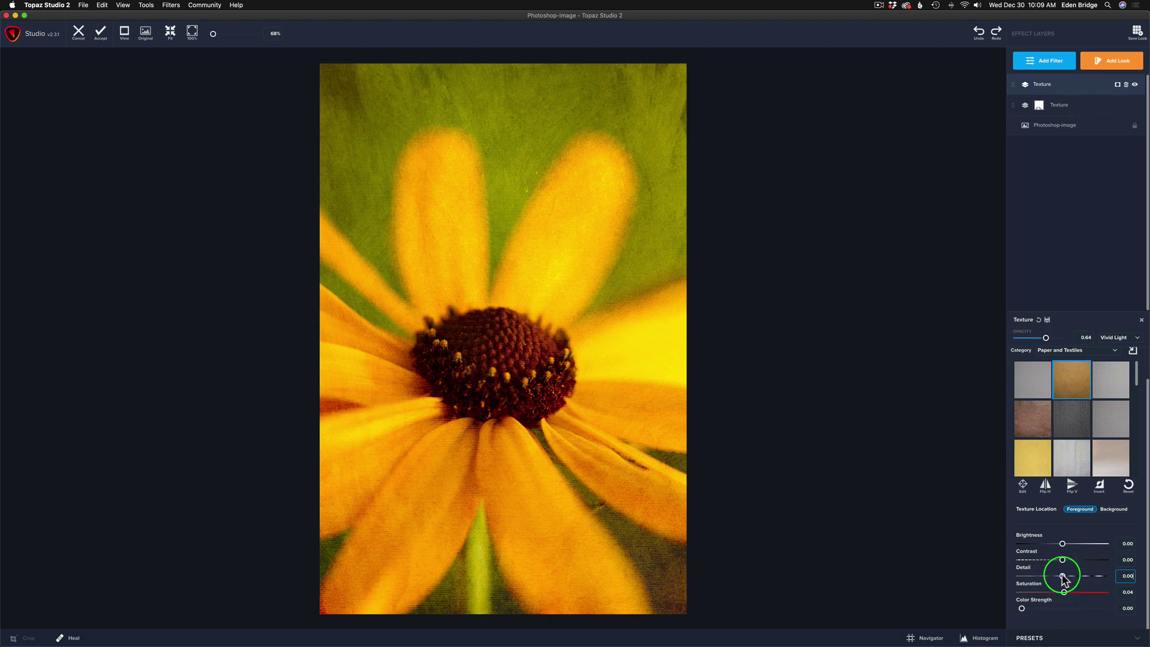
mouse_move(1062, 577)
left_mouse_down()
mouse_move(1102, 578)
mouse_move(1068, 578)
left_mouse_up()
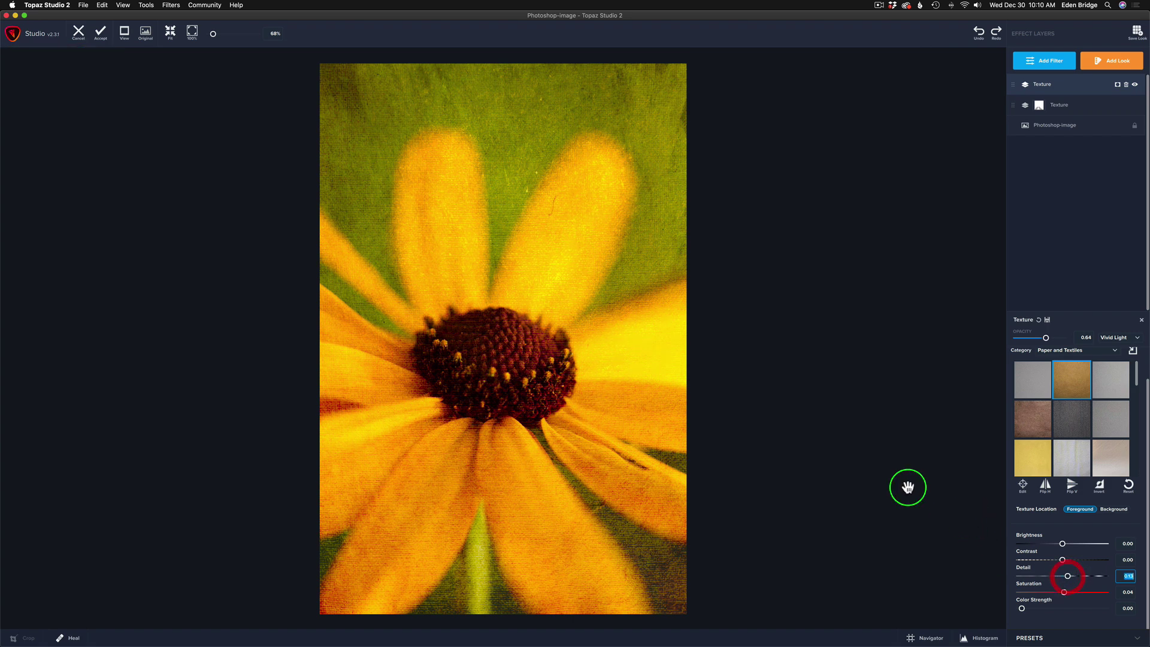
left_click_drag(906, 485, 950, 247)
Step: Accept the Topaz edits, then spot-heal the hair mark on the upper petal in Photoshop
left_click(100, 37)
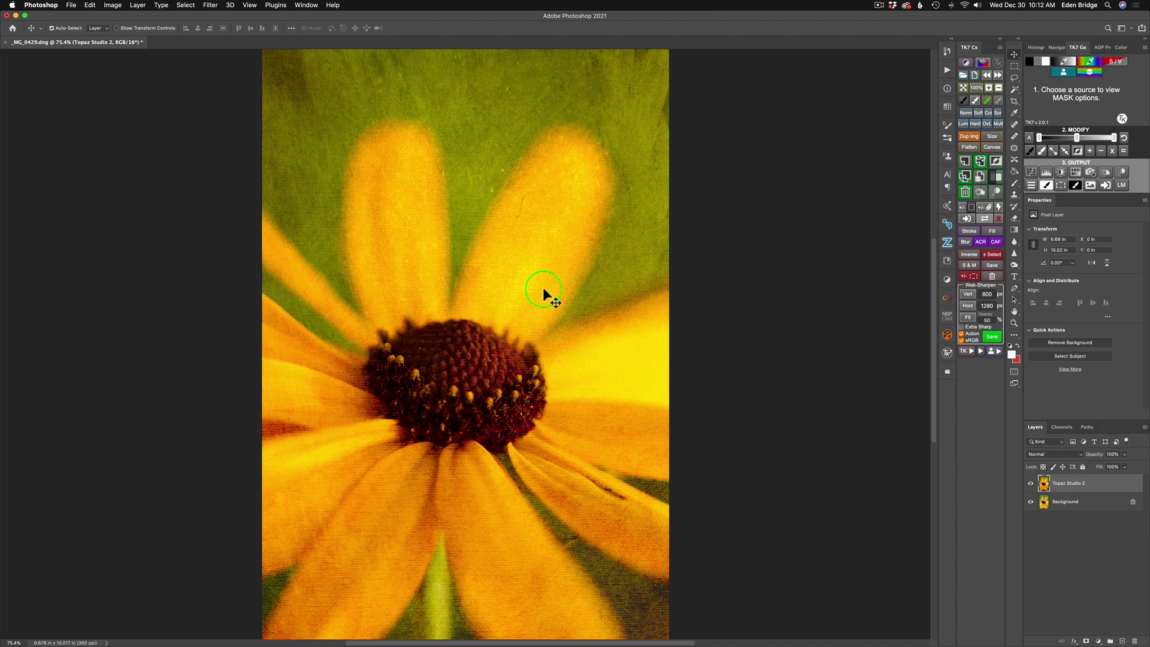
key("j")
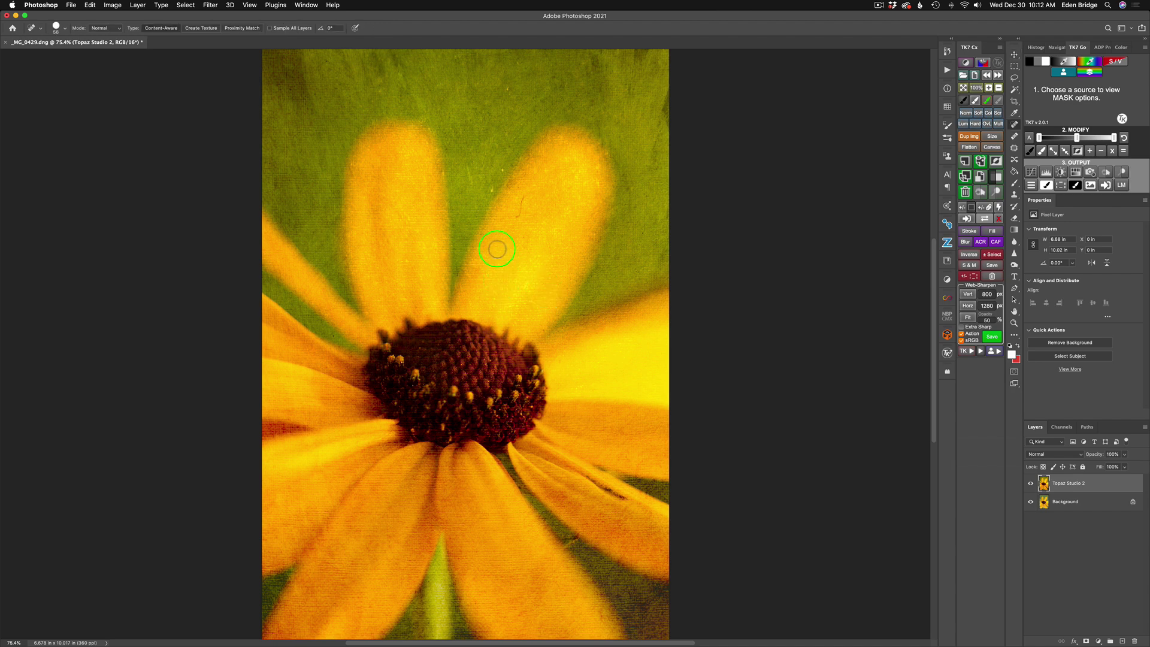
left_click_drag(523, 196, 516, 216)
Step: Add a new empty layer with Sample All Layers on and heal the thin petal hair
left_click(1123, 641)
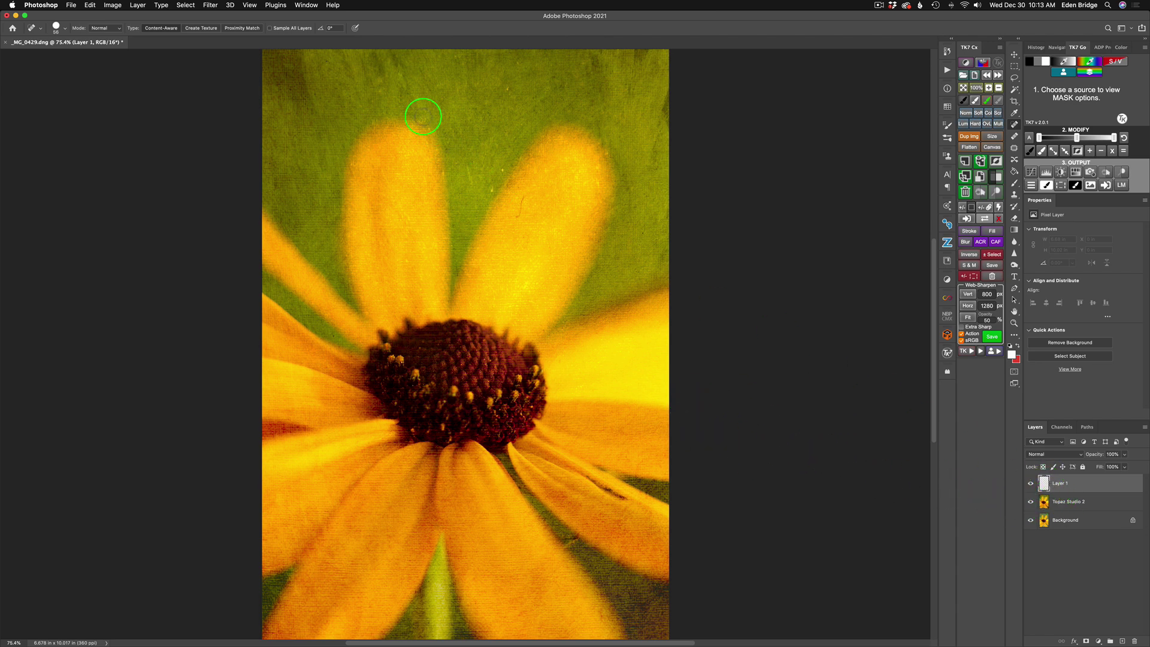
left_click(270, 28)
left_click_drag(522, 193, 515, 216)
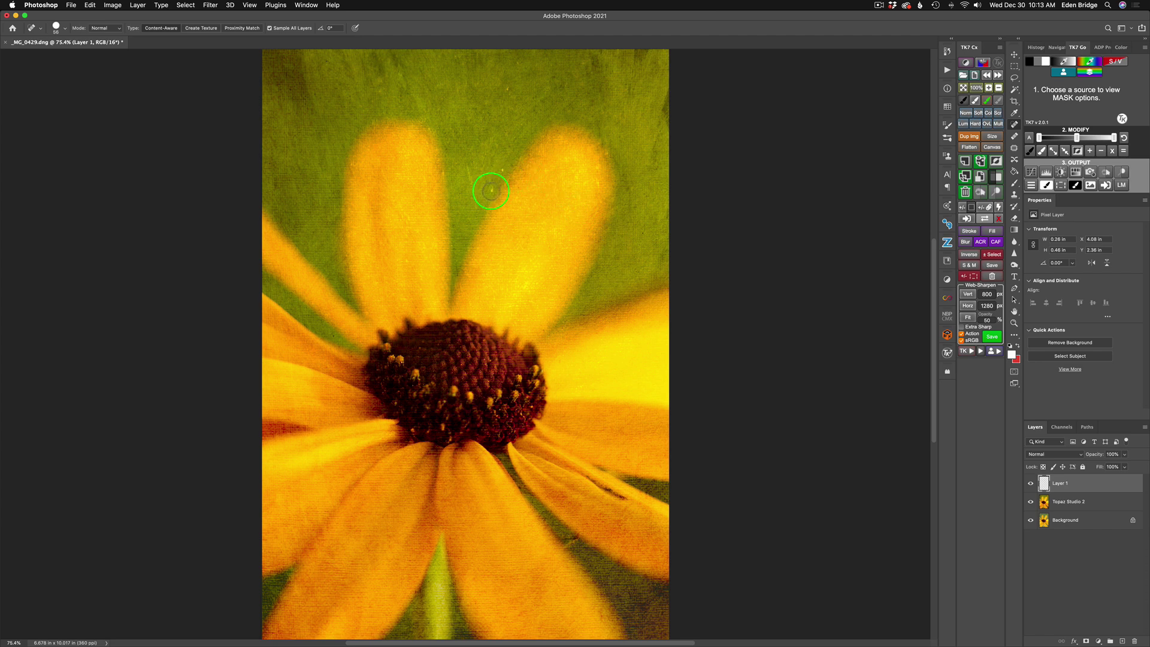
Step: Spot-heal specks at the petal edge and tip, green background, top edge and lower-right petal
left_click(491, 192)
left_click(501, 170)
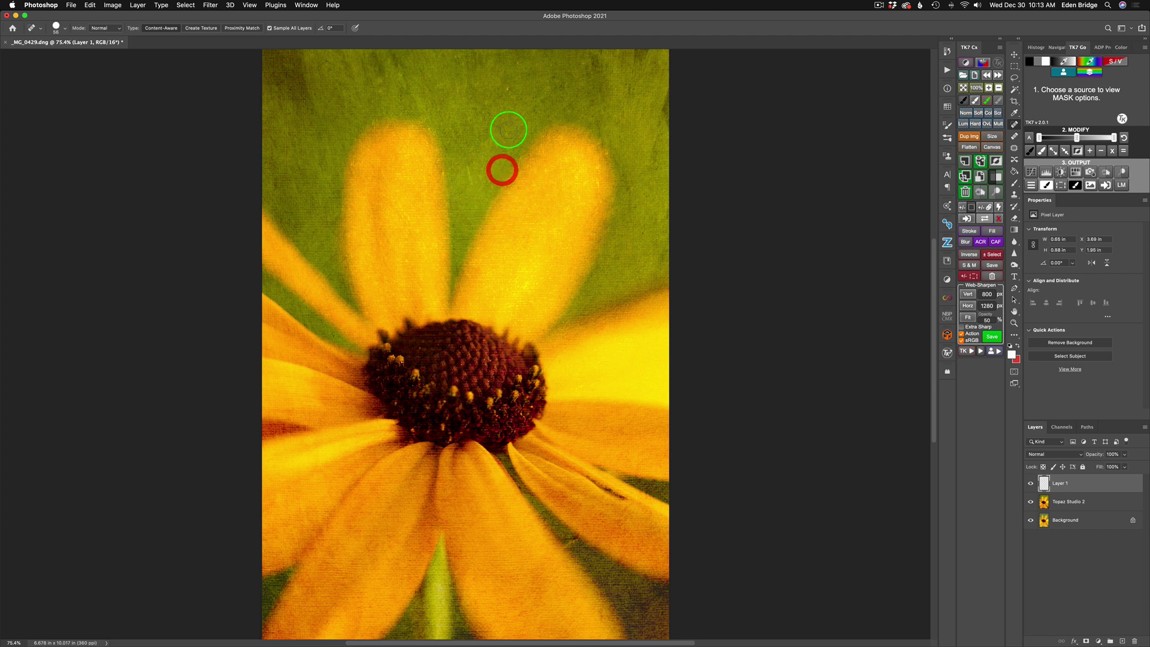
left_click(508, 88)
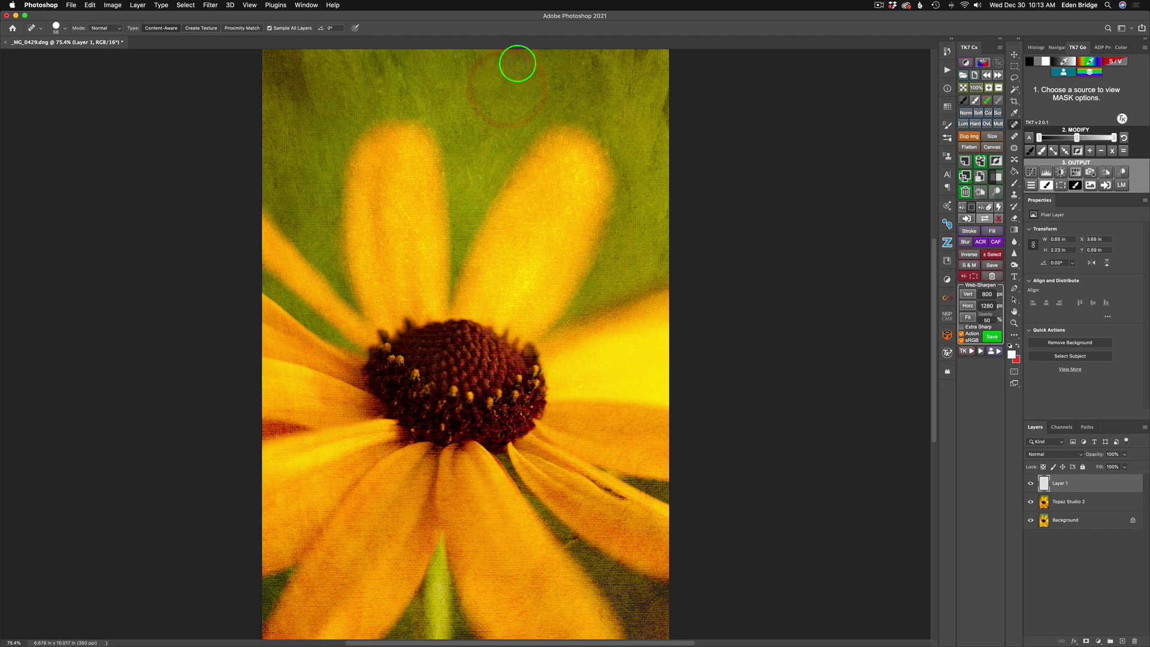
left_click(516, 61)
mouse_move(567, 542)
left_mouse_down()
mouse_move(575, 533)
mouse_move(567, 544)
left_mouse_up()
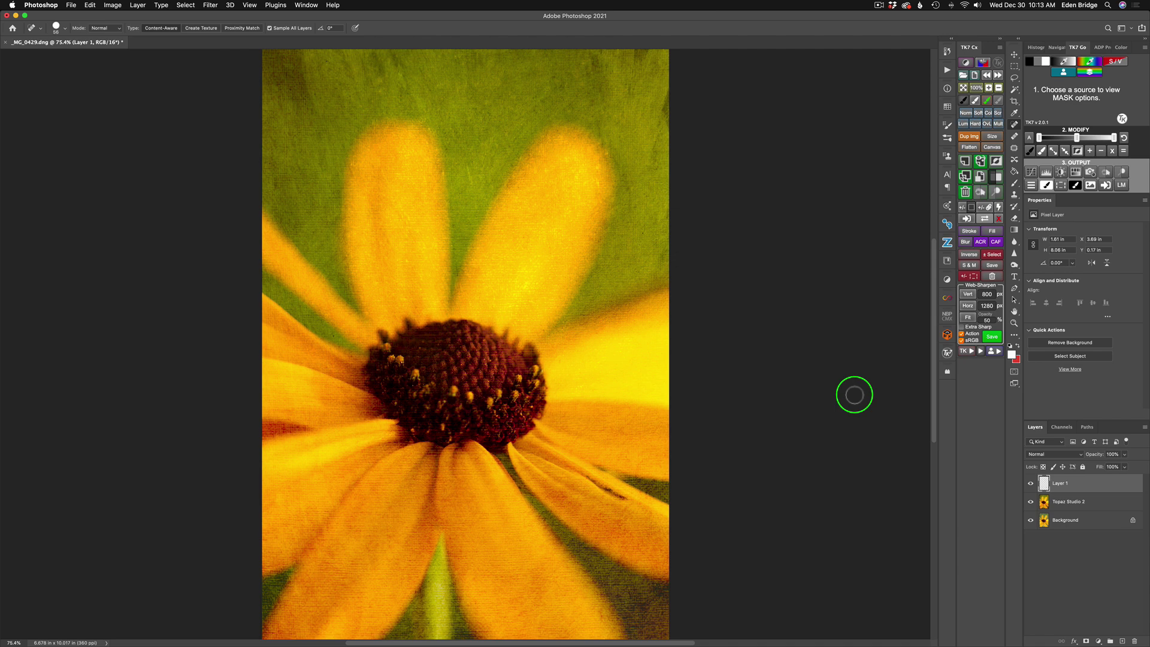
left_click(1030, 520, "alt")
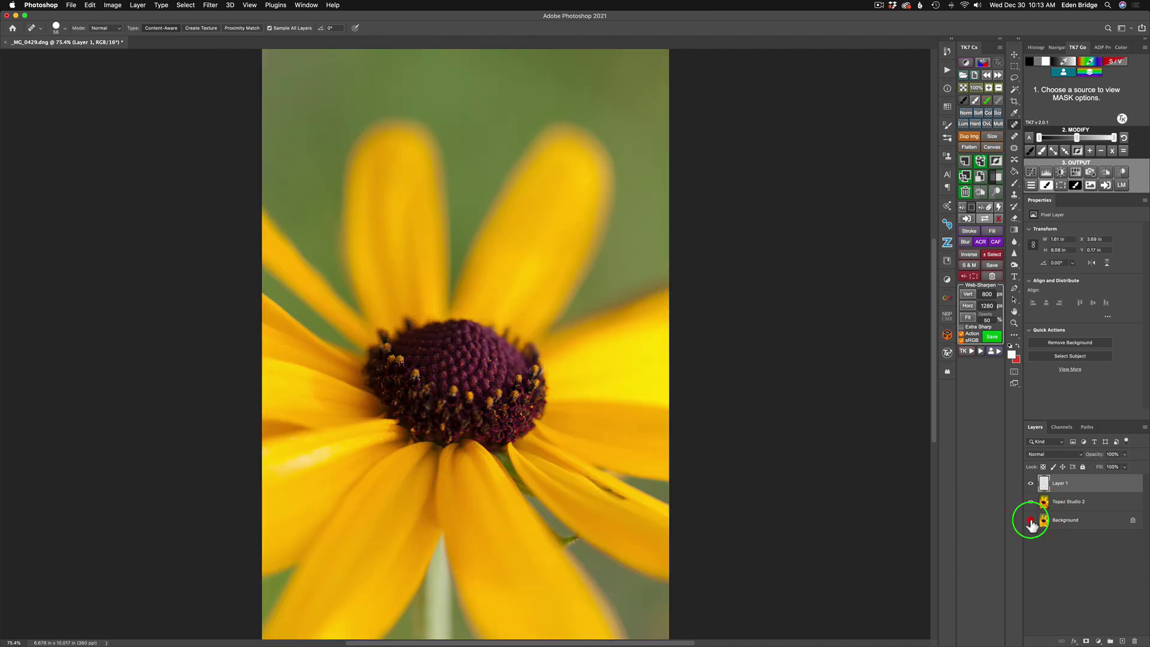
left_click(1031, 521, "alt")
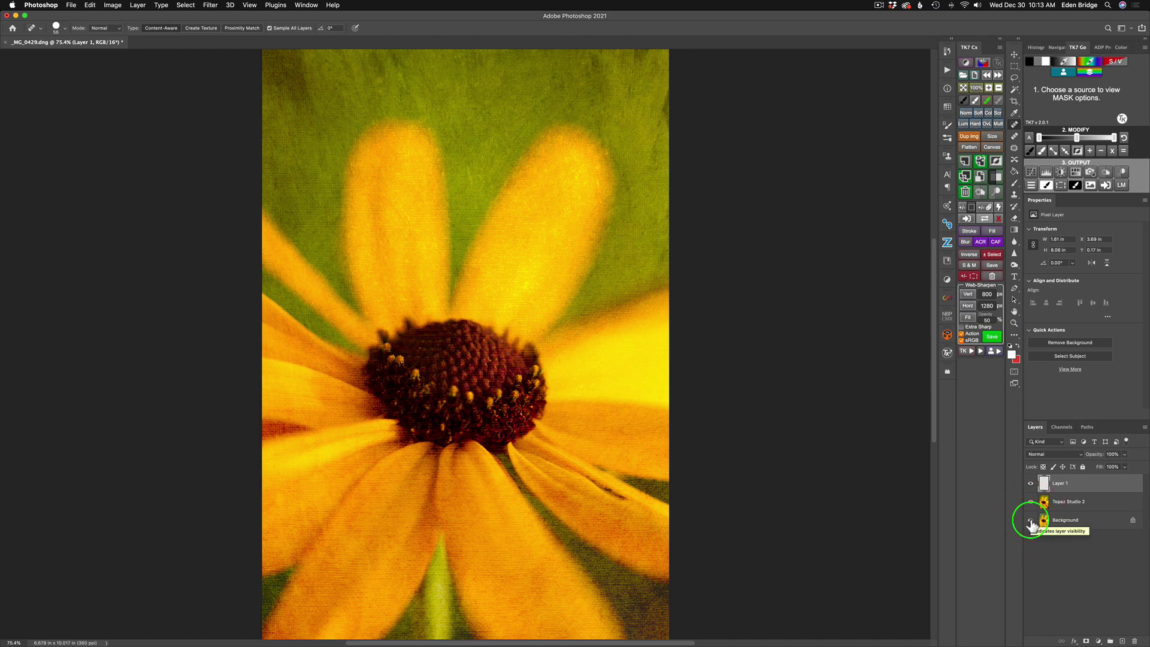